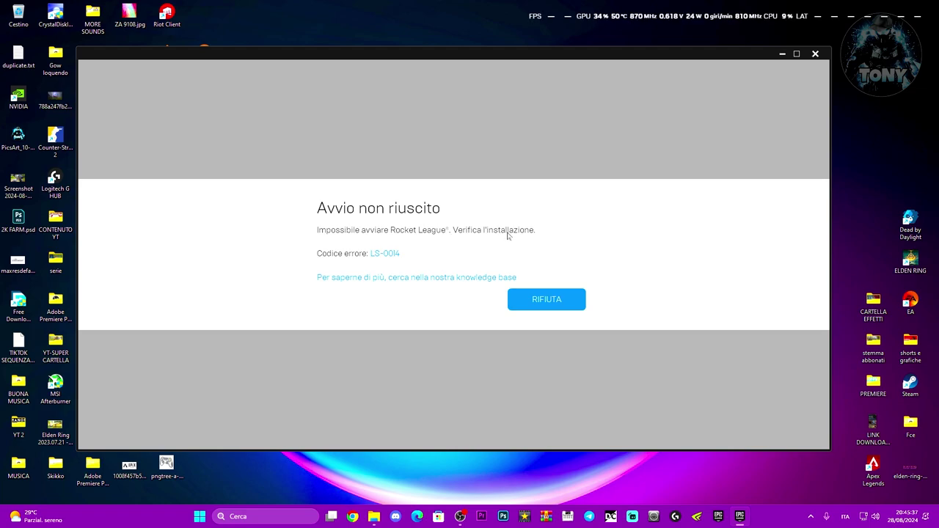
Dismiss the failed-launch message and look at Rocket League's management options in the library.
{"action": "left_click", "coordinate": [547, 300]}
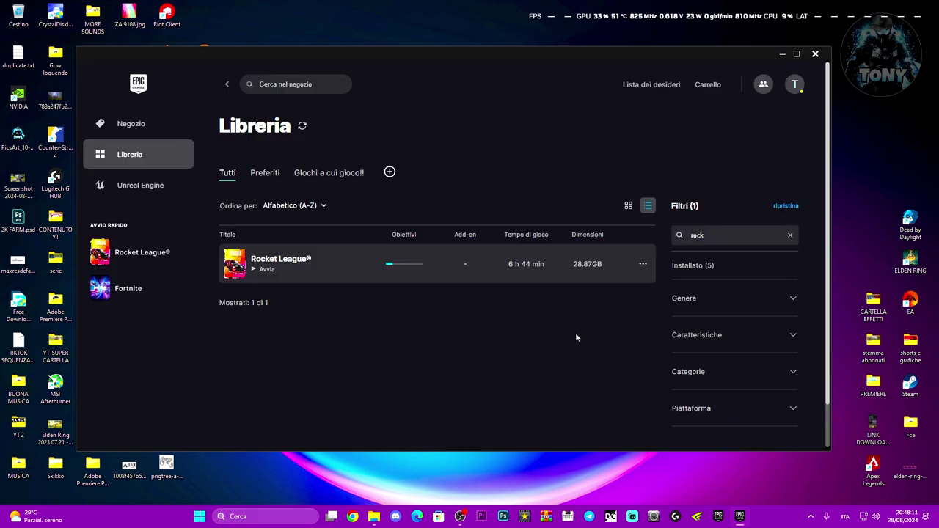
{"action": "left_click", "coordinate": [642, 264]}
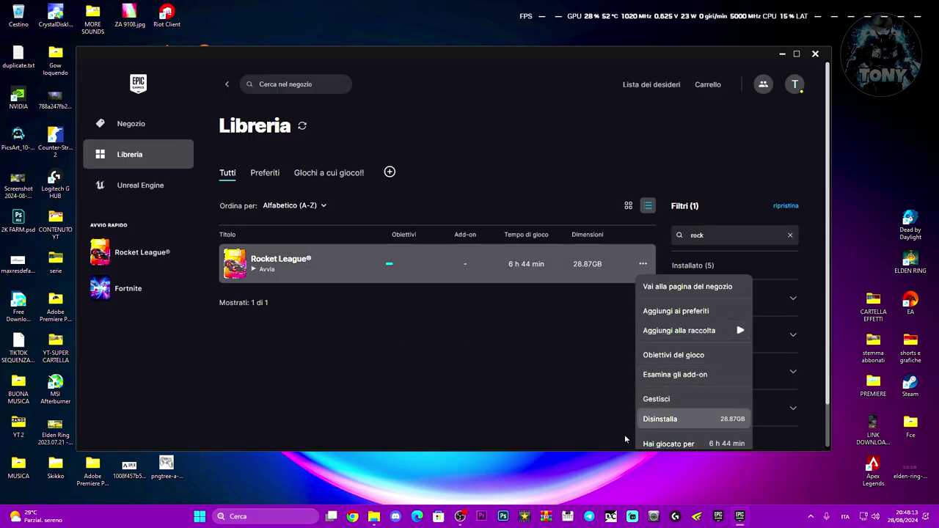
{"action": "left_click", "coordinate": [660, 399]}
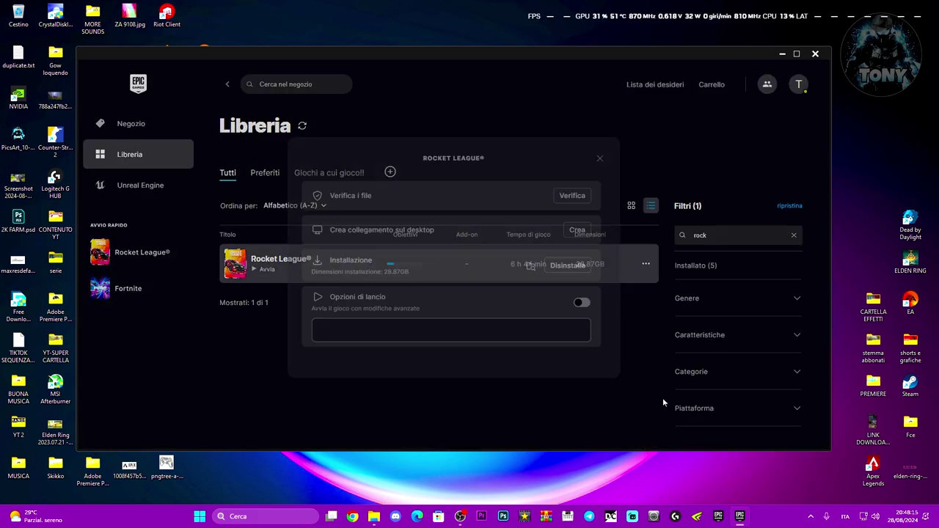
{"action": "left_click", "coordinate": [600, 155]}
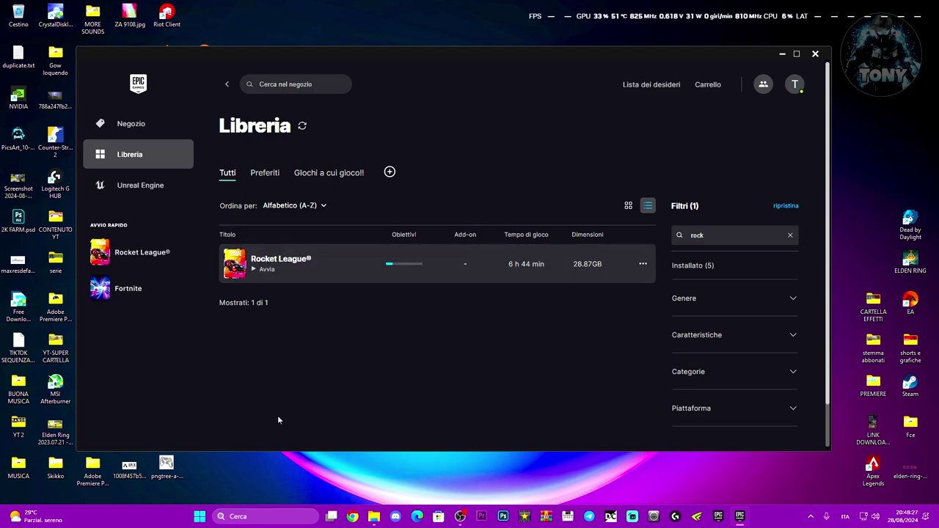
Switch to Windows Security and open the Microsoft Defender exclusions list in the virus and threat protection settings.
{"action": "left_click", "coordinate": [811, 516]}
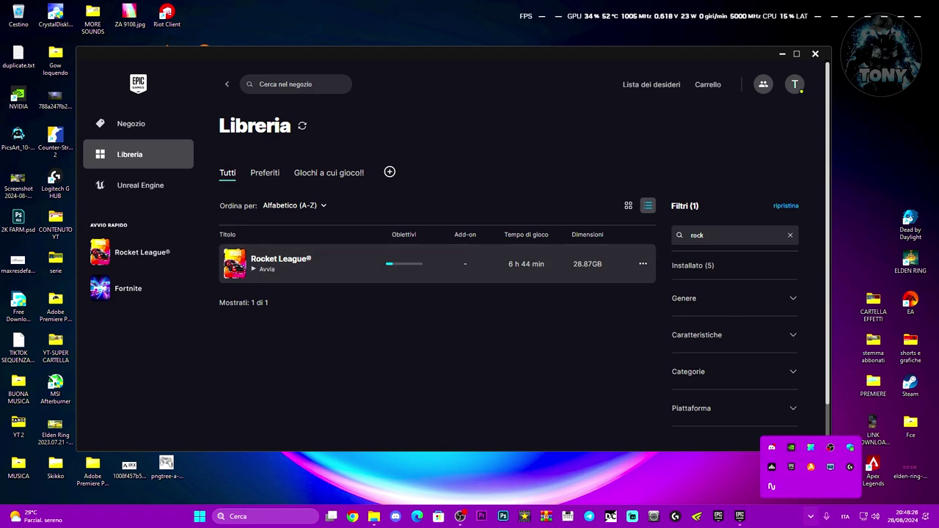
{"action": "left_click", "coordinate": [850, 447]}
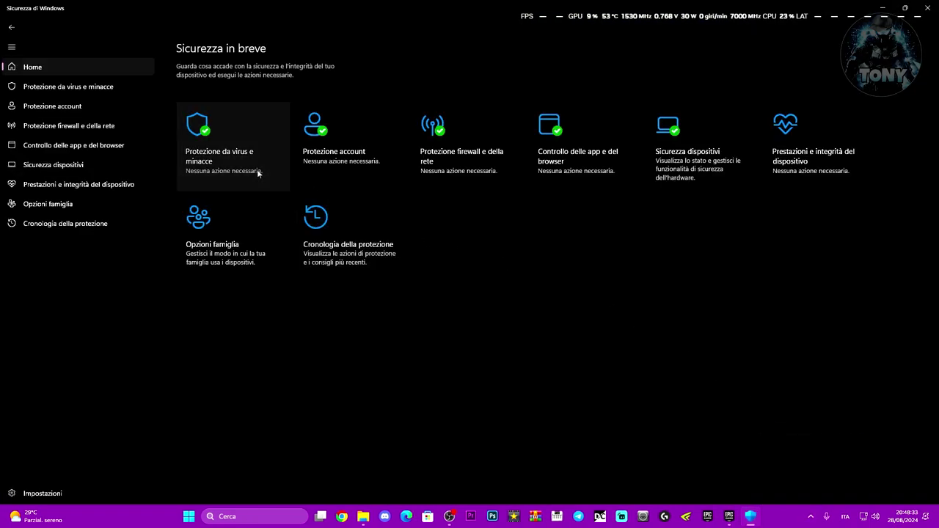
{"action": "left_click", "coordinate": [259, 174]}
{"action": "scroll", "coordinate": [445, 331], "scroll_direction": "down", "scroll_amount": 3}
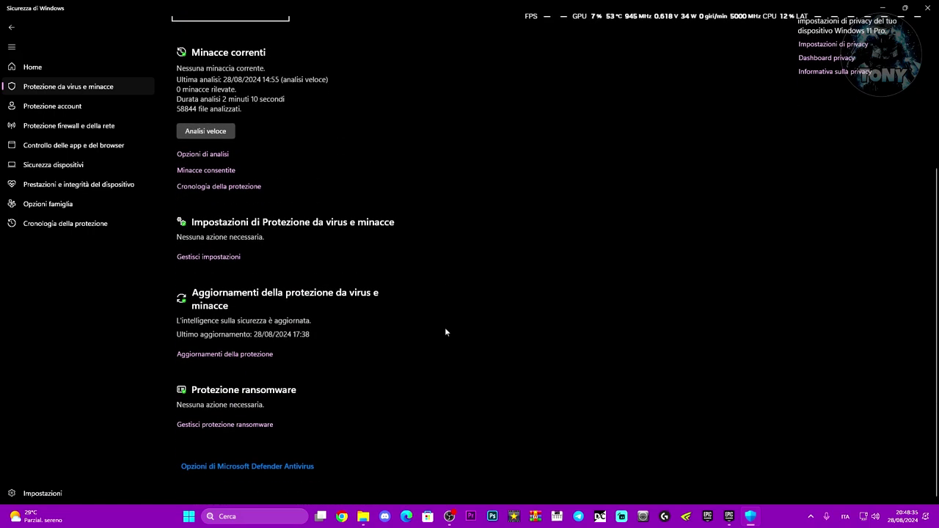
{"action": "left_click", "coordinate": [205, 261]}
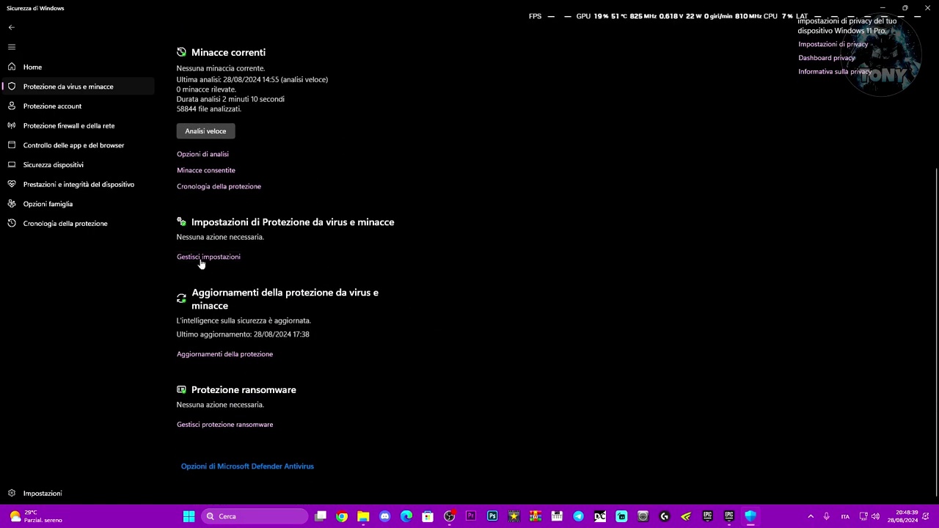
{"action": "scroll", "coordinate": [448, 357], "scroll_direction": "down", "scroll_amount": 5}
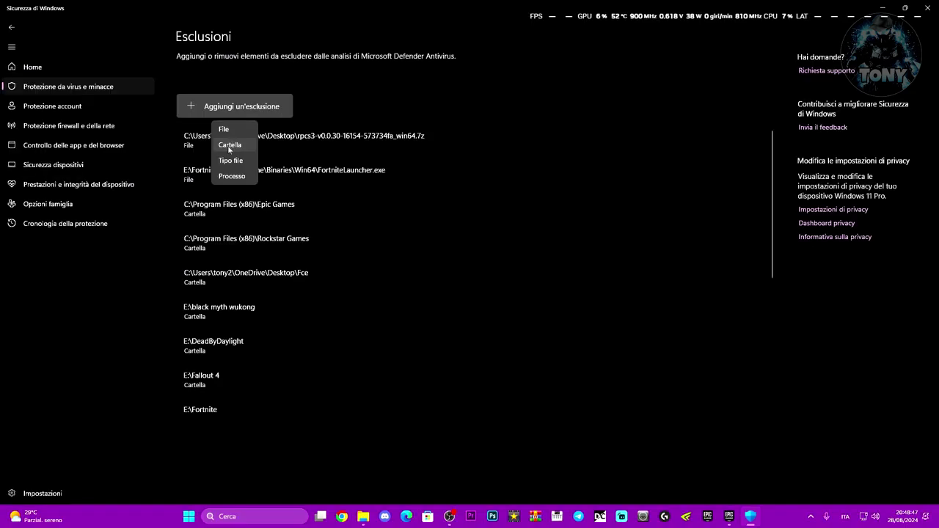
Add the RL folder on Volume (E:) as a Defender folder exclusion, check the list, and close Windows Security.
{"action": "left_click", "coordinate": [227, 146]}
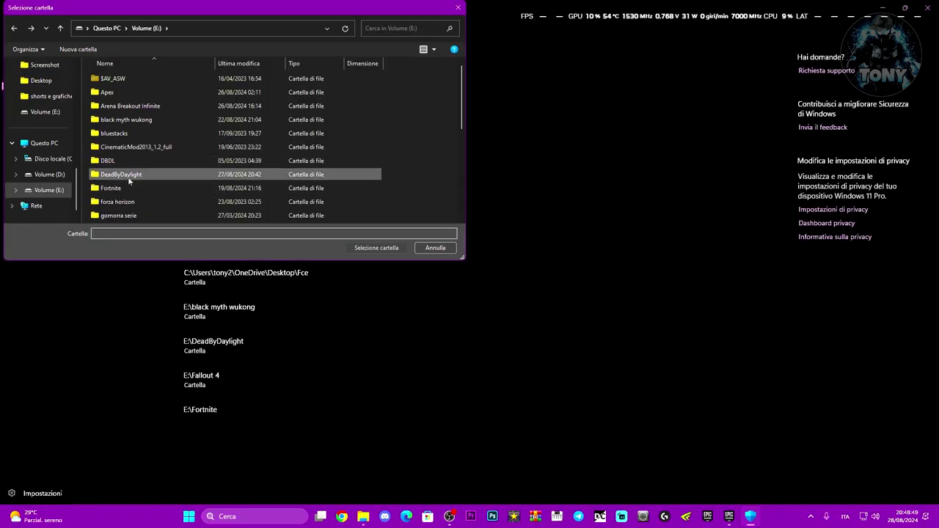
{"action": "scroll", "coordinate": [130, 184], "scroll_direction": "down", "scroll_amount": 3}
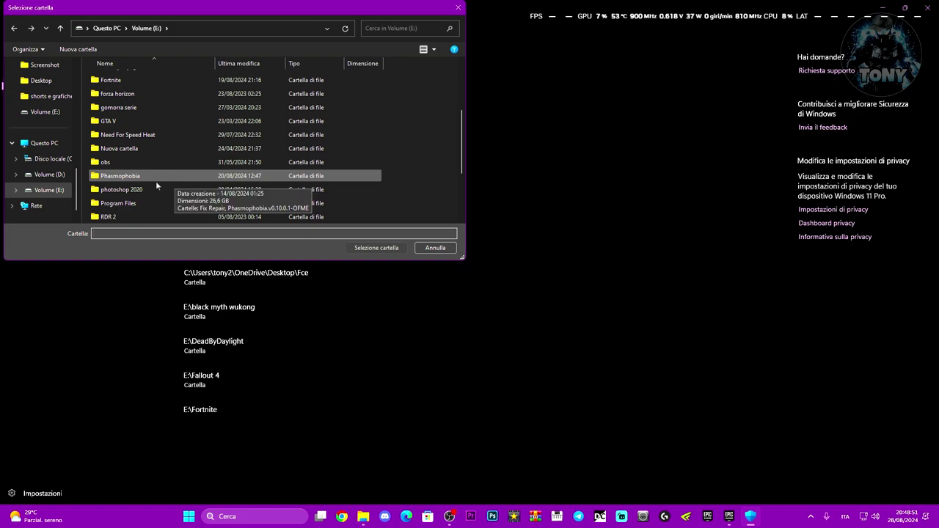
{"action": "left_click", "coordinate": [49, 190]}
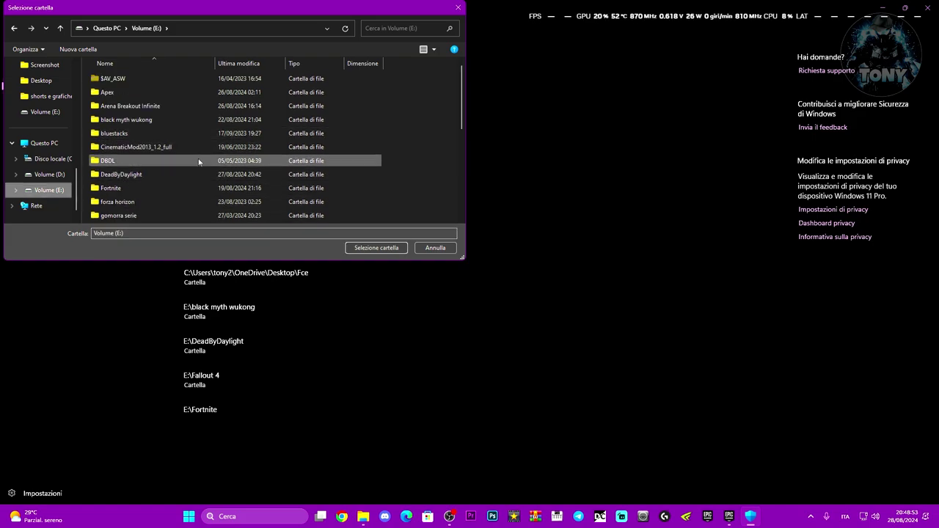
{"action": "scroll", "coordinate": [198, 164], "scroll_direction": "down", "scroll_amount": 3}
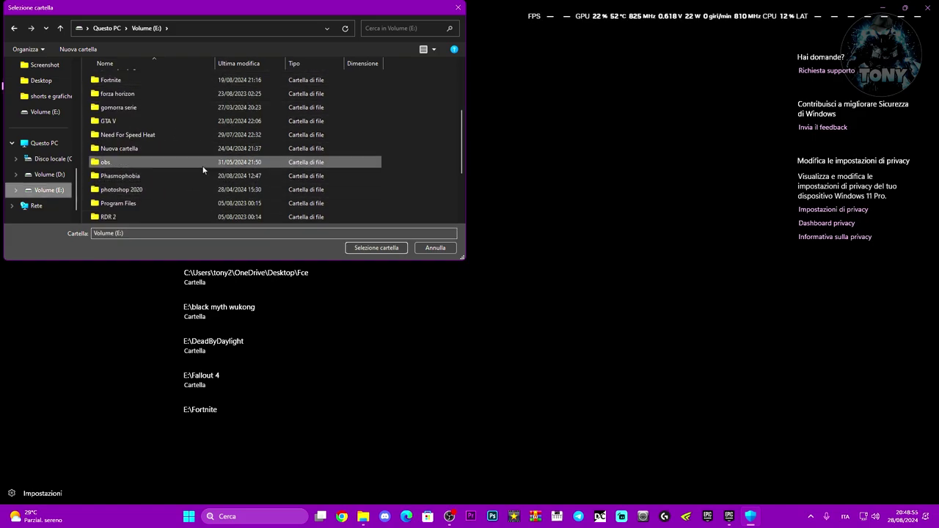
{"action": "scroll", "coordinate": [203, 170], "scroll_direction": "down", "scroll_amount": 2}
{"action": "left_click", "coordinate": [110, 203]}
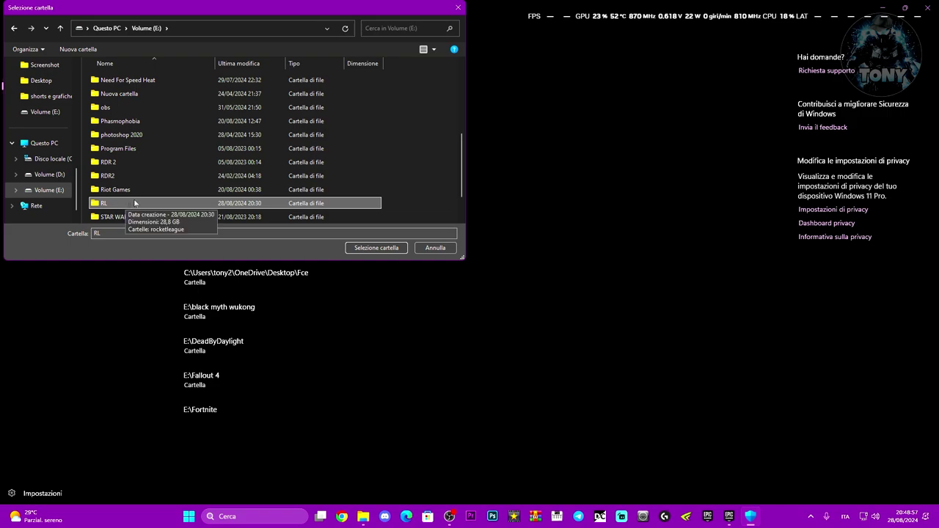
{"action": "scroll", "coordinate": [125, 204], "scroll_direction": "down", "scroll_amount": 1}
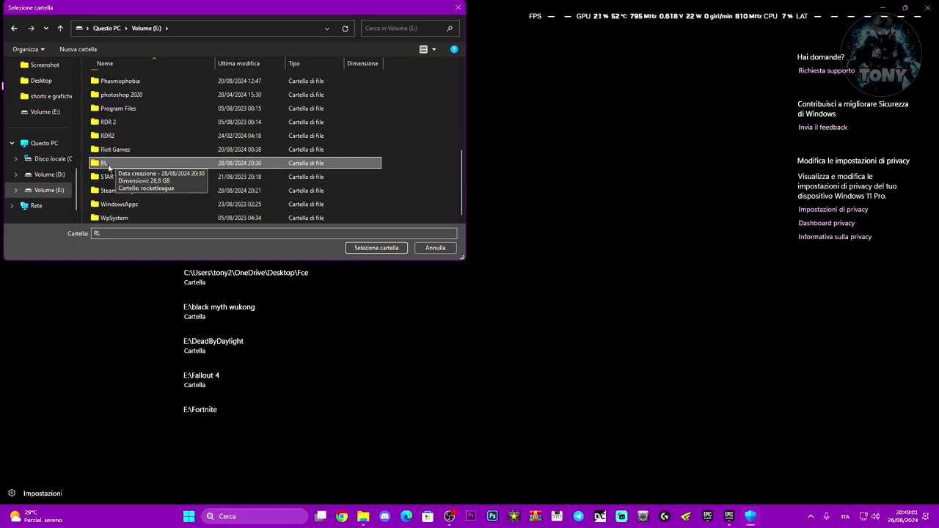
{"action": "left_click", "coordinate": [354, 248]}
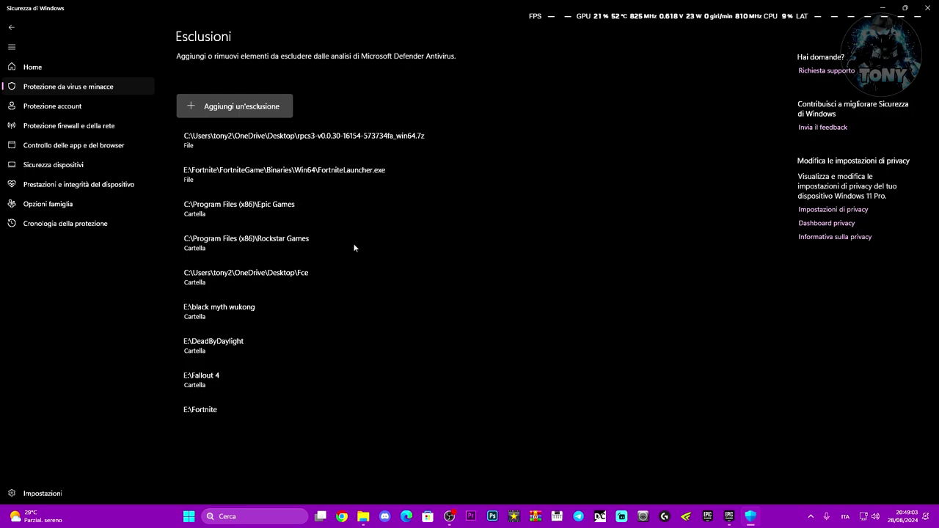
{"action": "scroll", "coordinate": [352, 248], "scroll_direction": "down", "scroll_amount": 5}
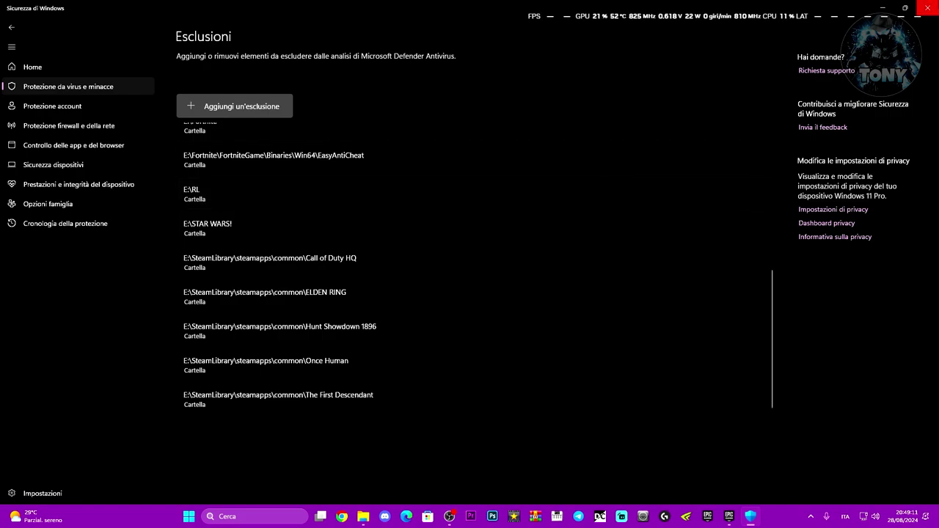
{"action": "left_click", "coordinate": [929, 7]}
Verify Rocket League's game files from its management options and check progress in the downloads list.
{"action": "left_click_drag", "start_coordinate": [484, 55], "coordinate": [512, 42]}
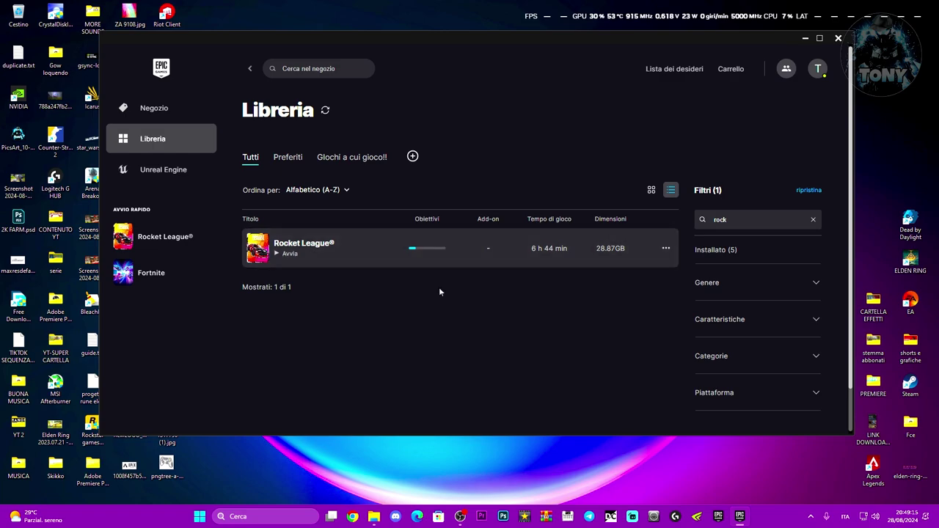
{"action": "left_click", "coordinate": [667, 250]}
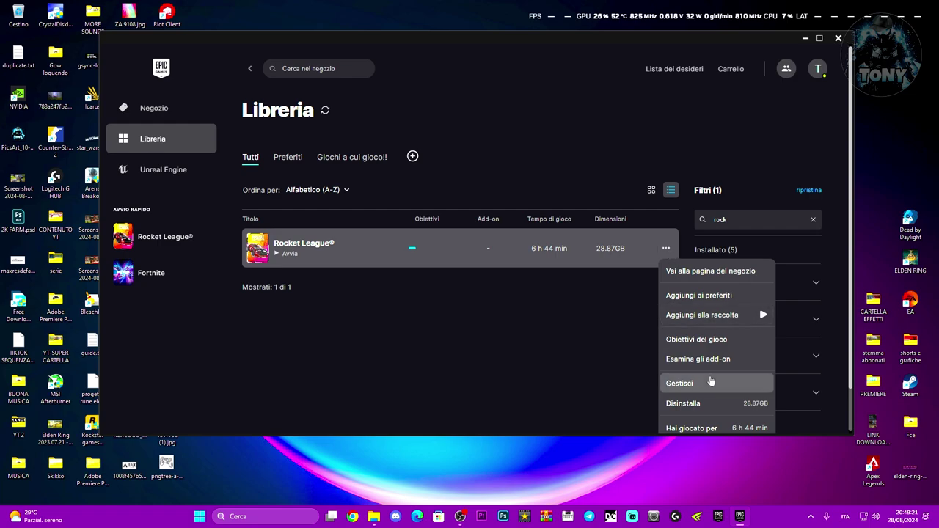
{"action": "left_click", "coordinate": [590, 365]}
{"action": "left_click", "coordinate": [667, 249]}
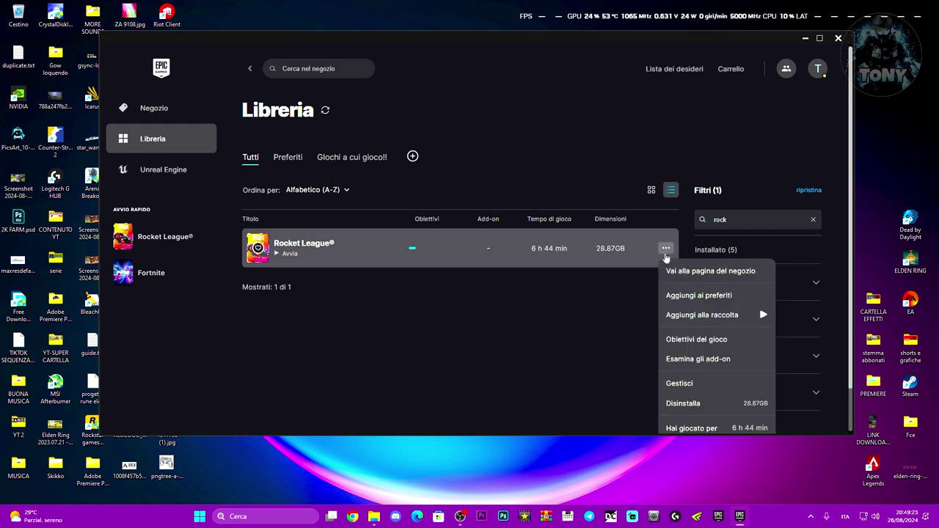
{"action": "left_click", "coordinate": [673, 384]}
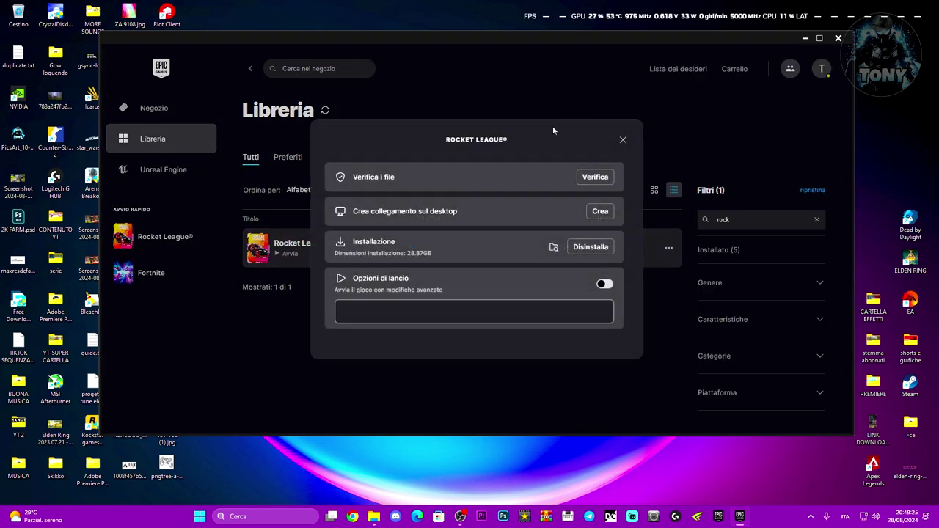
{"action": "left_click", "coordinate": [594, 177]}
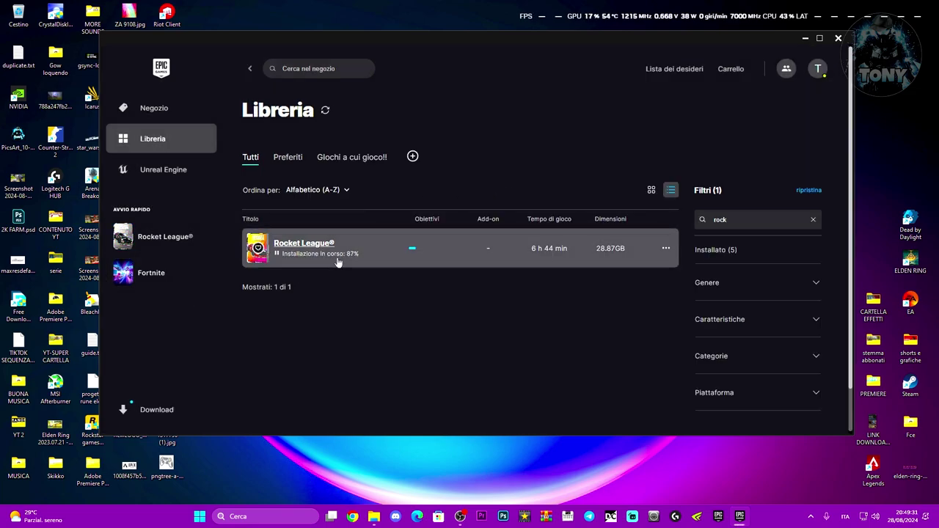
{"action": "left_click", "coordinate": [157, 416]}
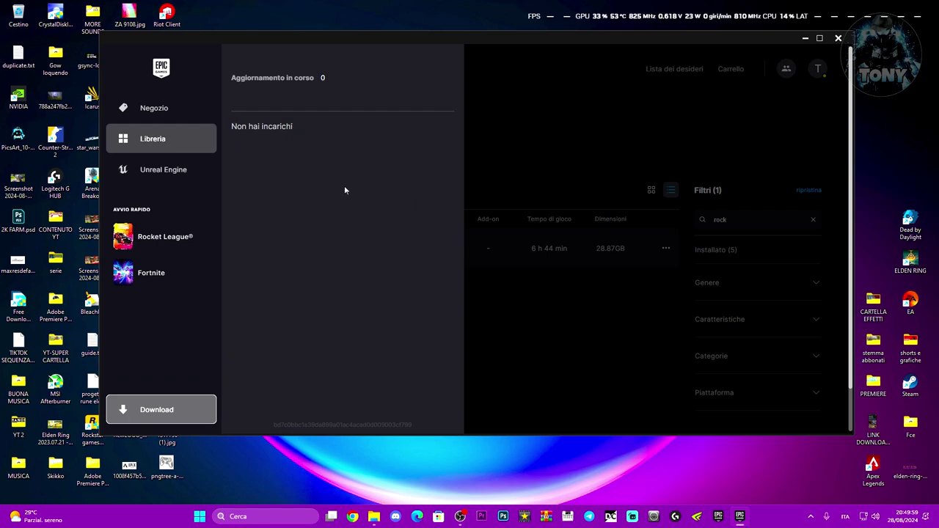
{"action": "left_click", "coordinate": [491, 248]}
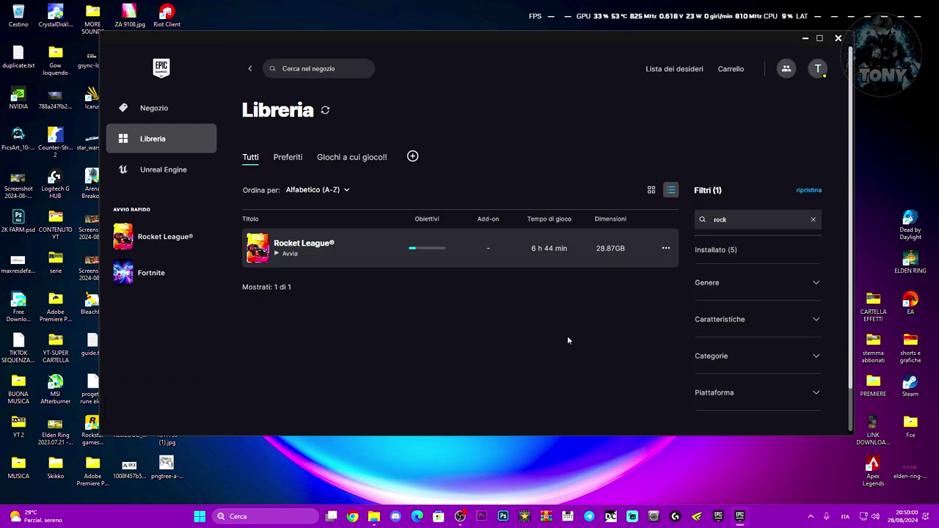
Open Rocket League's installation folder from its management options and go to Binaries\Win64.
{"action": "left_click", "coordinate": [666, 248]}
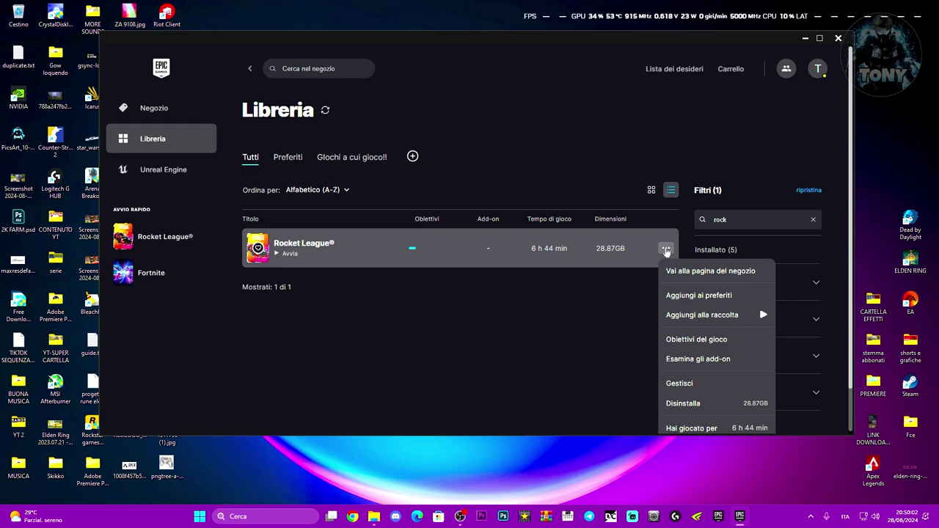
{"action": "left_click", "coordinate": [689, 383]}
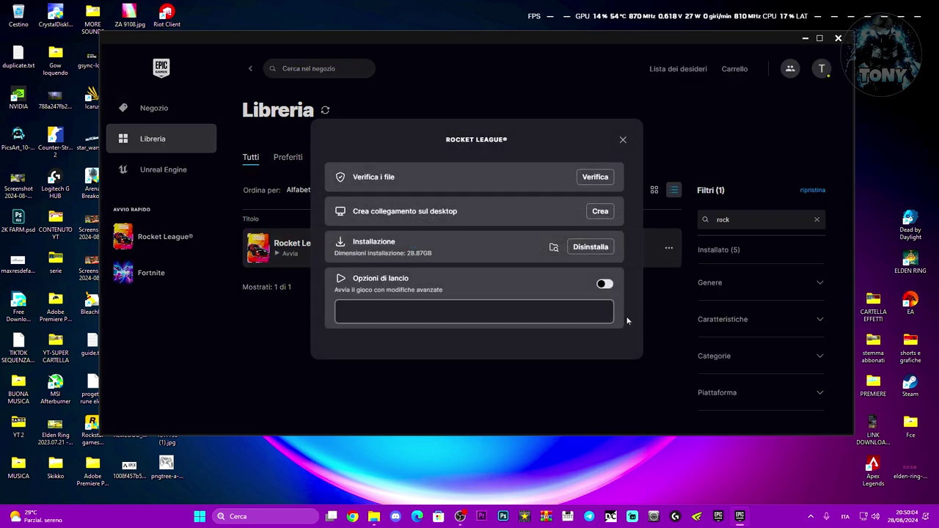
{"action": "left_click", "coordinate": [556, 248]}
{"action": "double_click", "coordinate": [377, 211]}
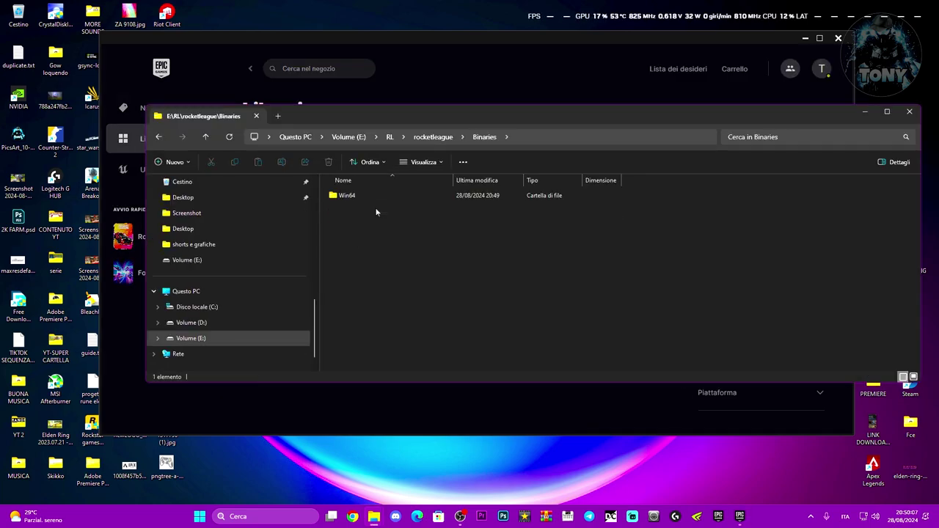
{"action": "double_click", "coordinate": [386, 197]}
Find RocketLeague.exe in the Win64 folder, open its properties, and move the properties window clear of the file list.
{"action": "scroll", "coordinate": [398, 269], "scroll_direction": "down", "scroll_amount": 10}
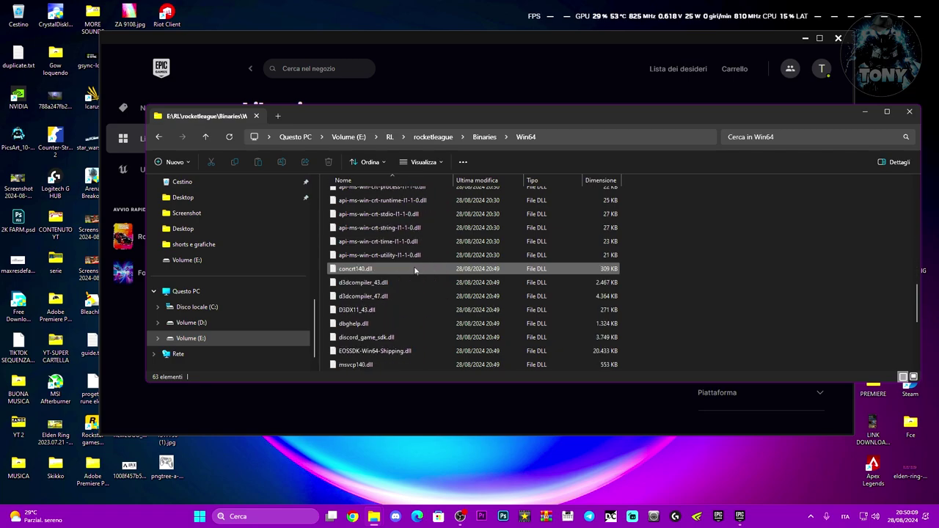
{"action": "scroll", "coordinate": [414, 271], "scroll_direction": "down", "scroll_amount": 5}
{"action": "left_click", "coordinate": [403, 242]}
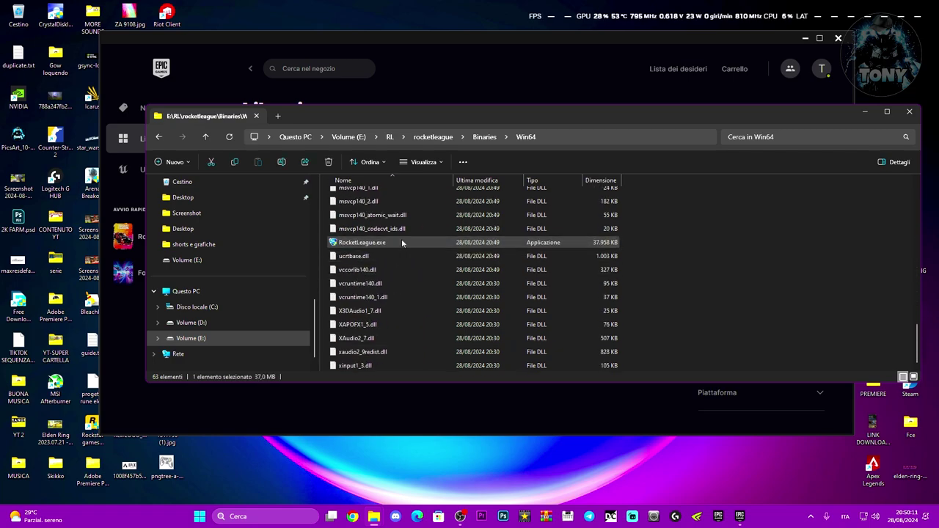
{"action": "right_click", "coordinate": [401, 243]}
{"action": "left_click", "coordinate": [434, 439]}
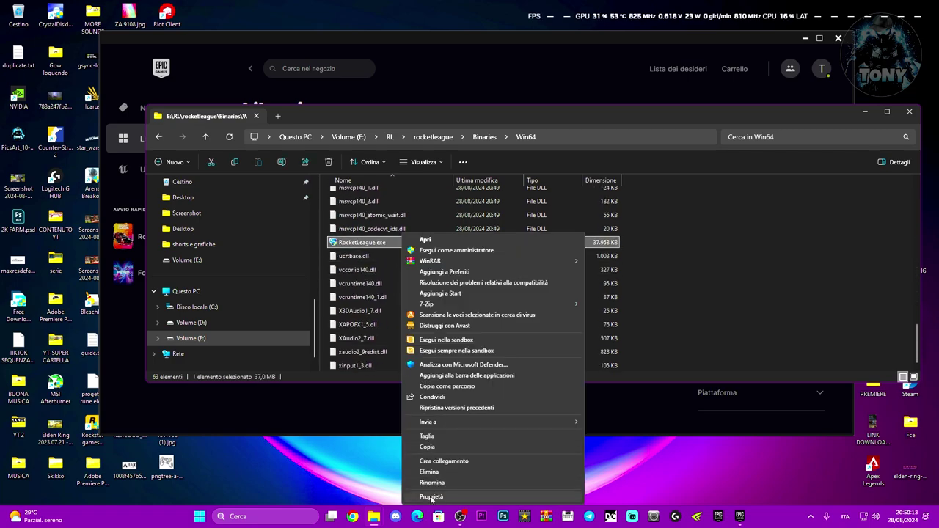
{"action": "left_click", "coordinate": [431, 497]}
{"action": "left_click_drag", "start_coordinate": [498, 233], "coordinate": [215, 151]}
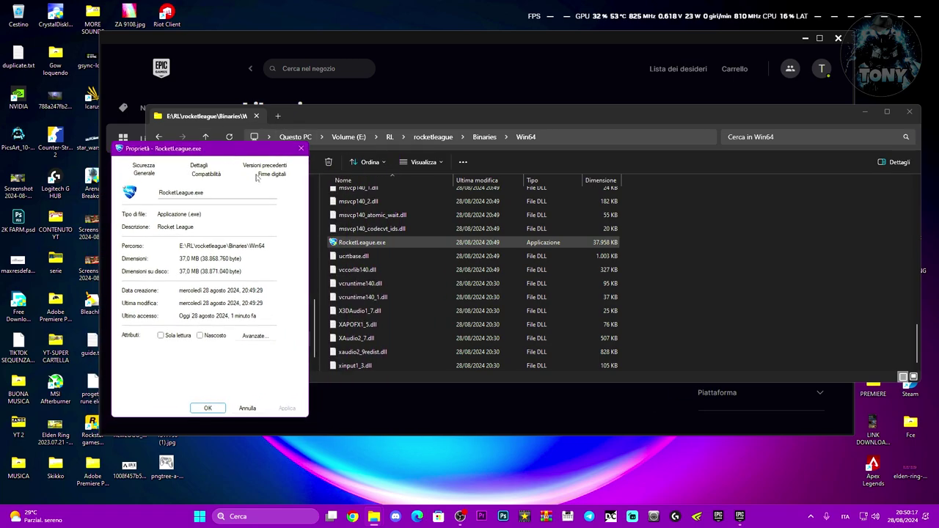
Open the certificate of the Psyonix, LLC digital signature on RocketLeague.exe.
{"action": "left_click", "coordinate": [258, 175]}
{"action": "left_click", "coordinate": [197, 214]}
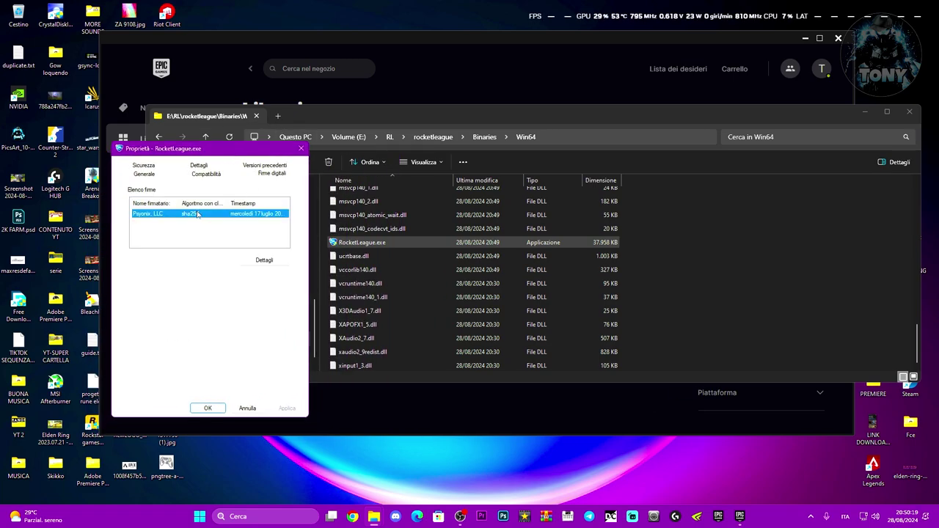
{"action": "double_click", "coordinate": [196, 213]}
{"action": "left_click", "coordinate": [277, 315]}
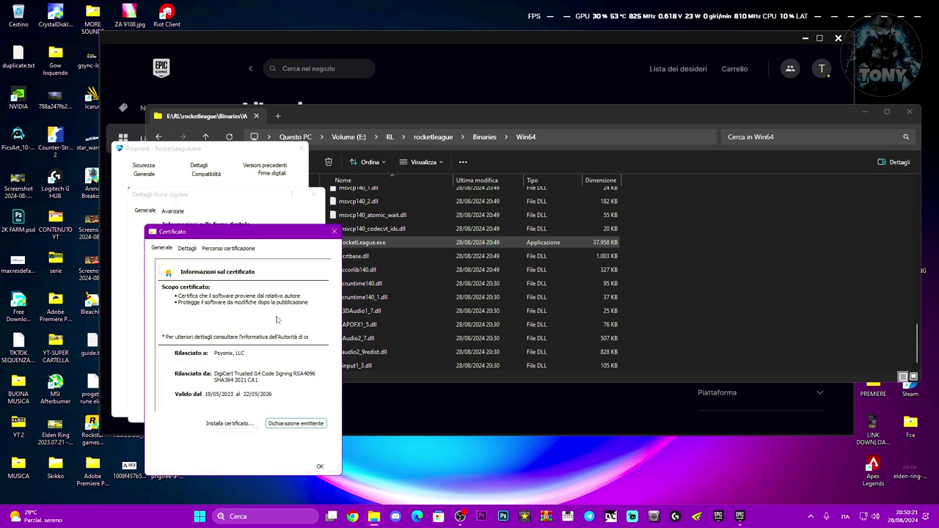
Install the Psyonix, LLC certificate, letting the certificate store be selected automatically by certificate type.
{"action": "left_click", "coordinate": [230, 423]}
{"action": "left_click", "coordinate": [308, 470]}
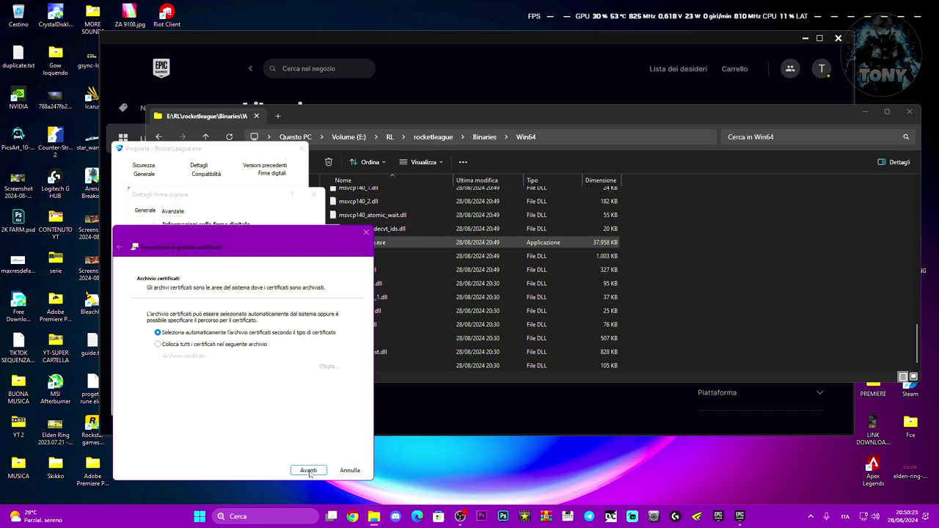
{"action": "left_click", "coordinate": [308, 470]}
{"action": "left_click", "coordinate": [308, 470]}
{"action": "left_click", "coordinate": [497, 294]}
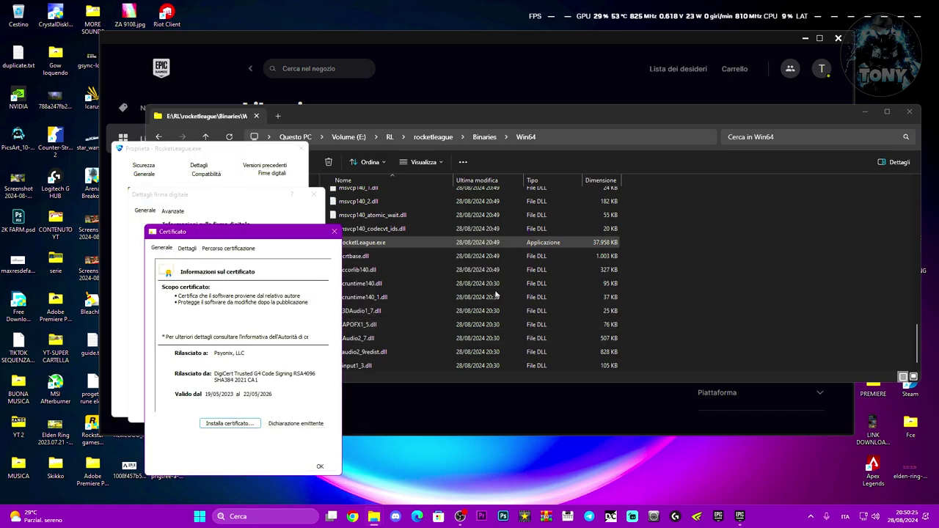
Close the certificate, the digital signature details and the properties of RocketLeague.exe.
{"action": "left_click", "coordinate": [320, 467]}
{"action": "left_click", "coordinate": [288, 411]}
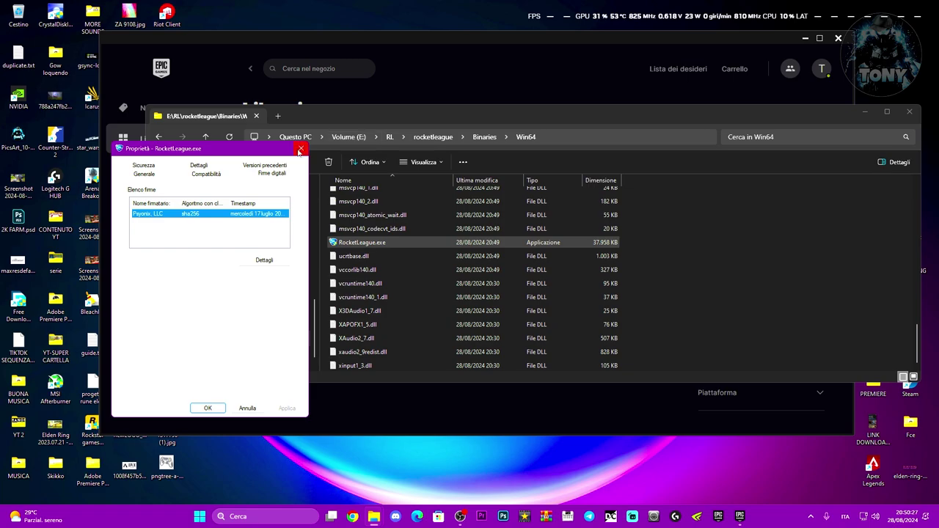
{"action": "left_click", "coordinate": [300, 150]}
Open the compatibility settings in RocketLeague.exe's properties and make sure it is set to run as administrator.
{"action": "right_click", "coordinate": [406, 248]}
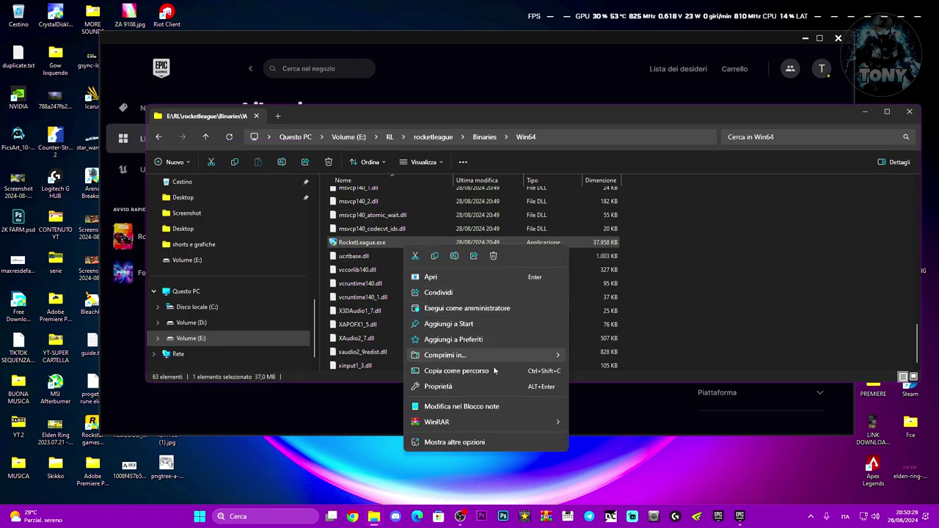
{"action": "left_click", "coordinate": [449, 442]}
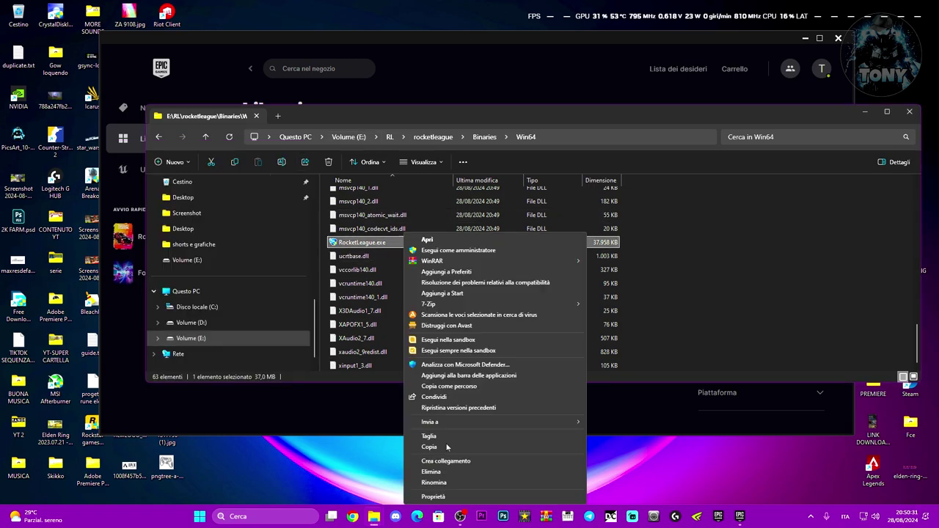
{"action": "left_click", "coordinate": [431, 498]}
{"action": "left_click_drag", "start_coordinate": [503, 230], "coordinate": [419, 126]}
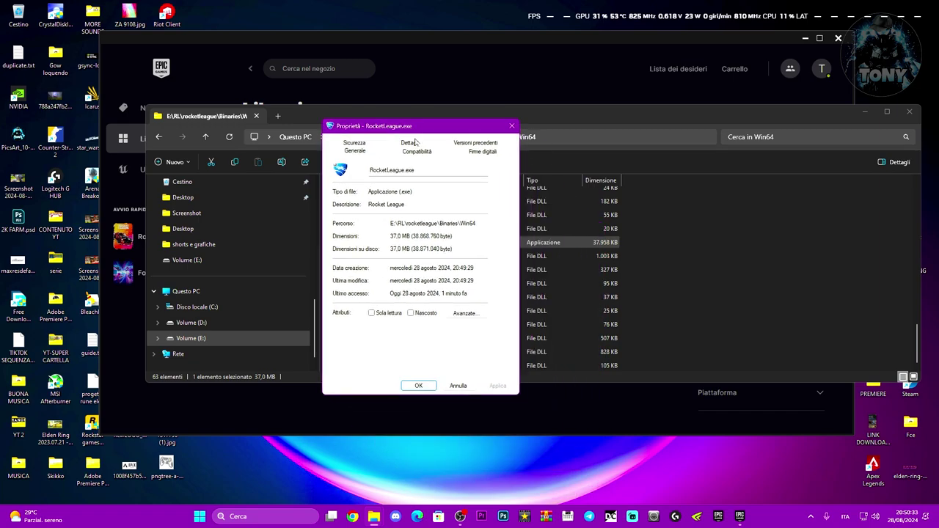
{"action": "left_click", "coordinate": [416, 148]}
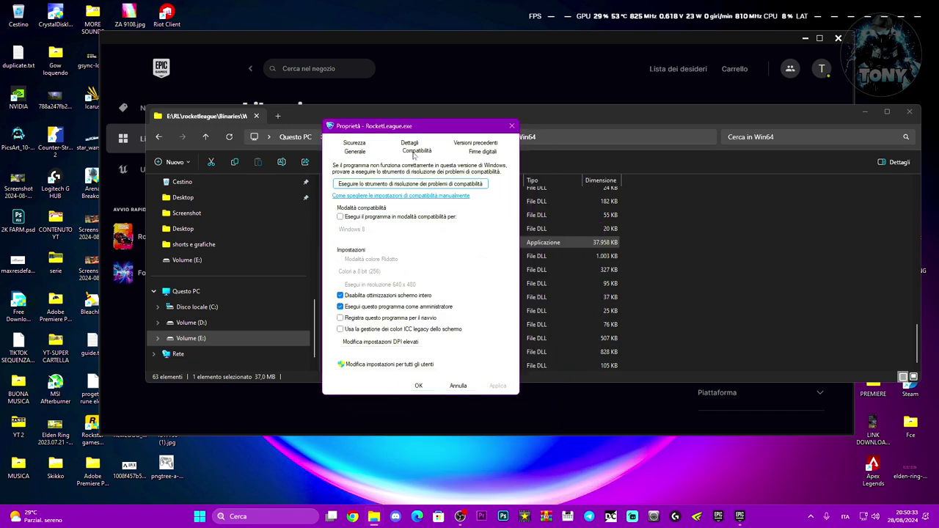
{"action": "left_click", "coordinate": [340, 307]}
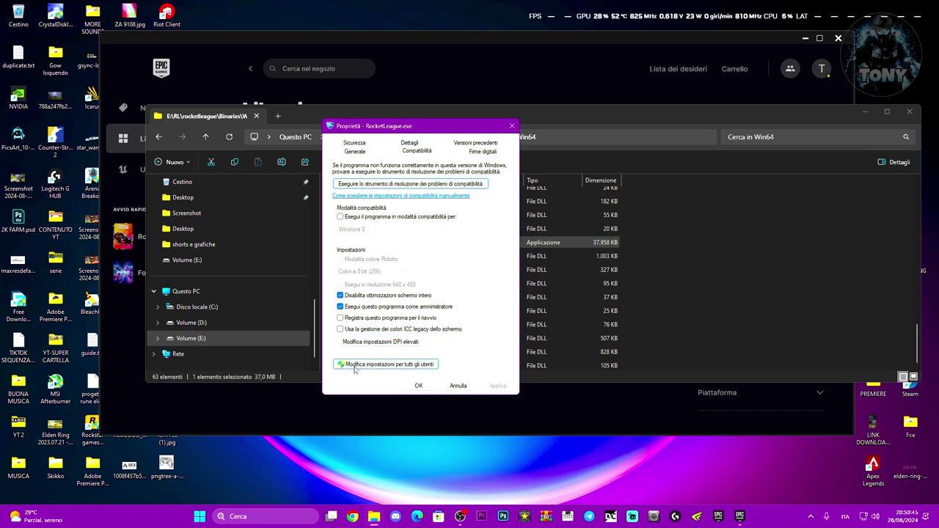
Enable the program DPI fix and the high-DPI scaling override performed by Sistema (avanzato) for RocketLeague.exe, and save the properties.
{"action": "left_click", "coordinate": [362, 342]}
{"action": "left_click", "coordinate": [369, 214]}
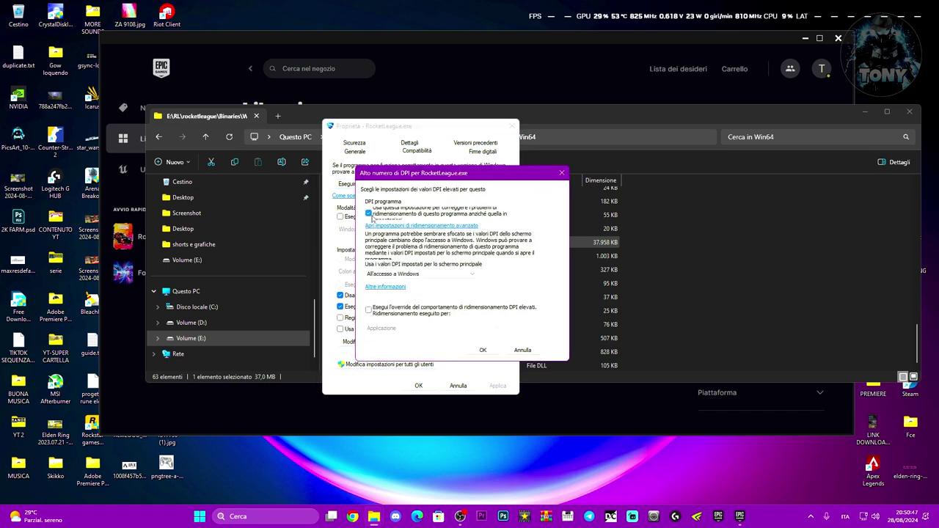
{"action": "left_click", "coordinate": [369, 309]}
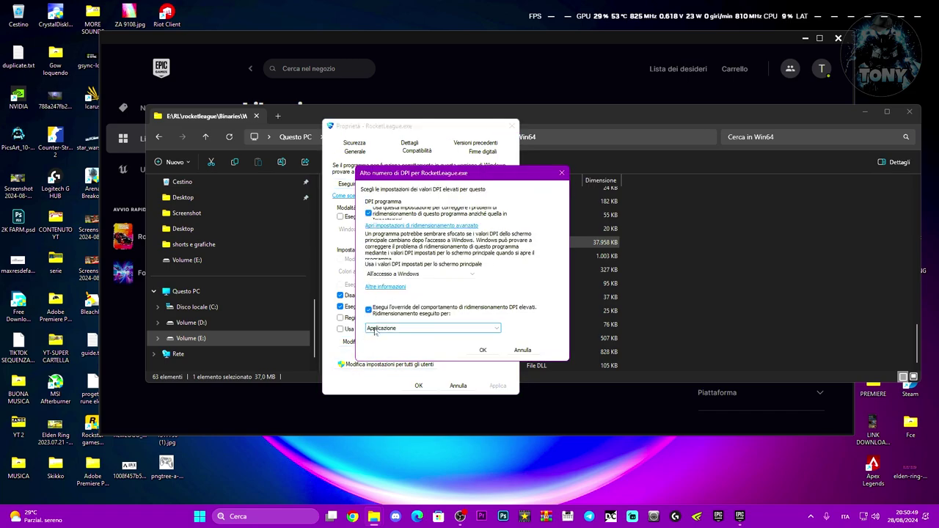
{"action": "left_click", "coordinate": [378, 328]}
{"action": "left_click", "coordinate": [380, 349]}
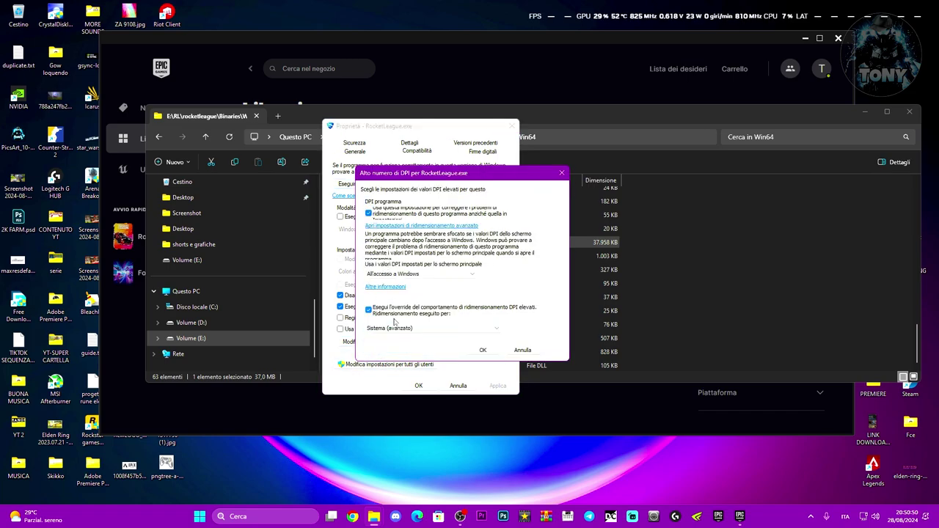
{"action": "left_click", "coordinate": [483, 350]}
{"action": "left_click", "coordinate": [419, 386]}
Close the Win64 folder window and Rocket League's management options in the Epic Games library.
{"action": "scroll", "coordinate": [433, 318], "scroll_direction": "up", "scroll_amount": 10}
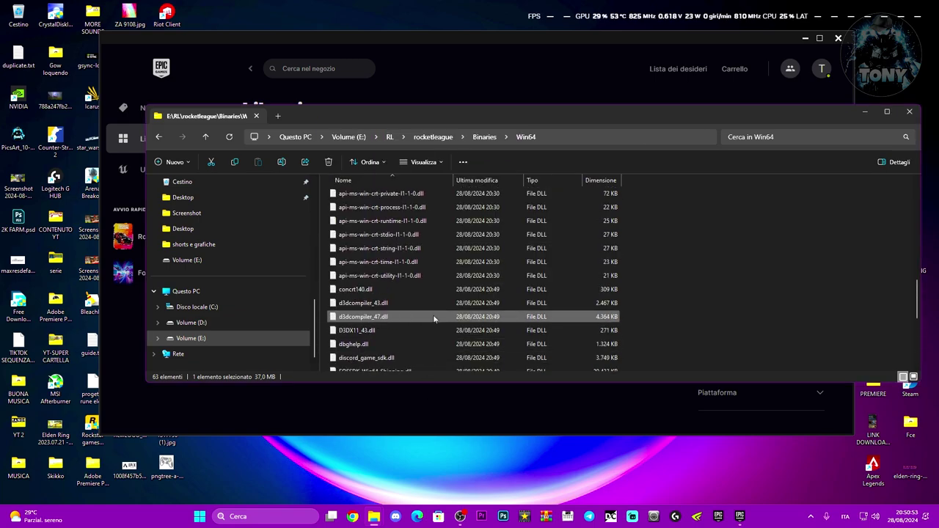
{"action": "scroll", "coordinate": [433, 320], "scroll_direction": "down", "scroll_amount": 8}
{"action": "scroll", "coordinate": [433, 318], "scroll_direction": "down", "scroll_amount": 2}
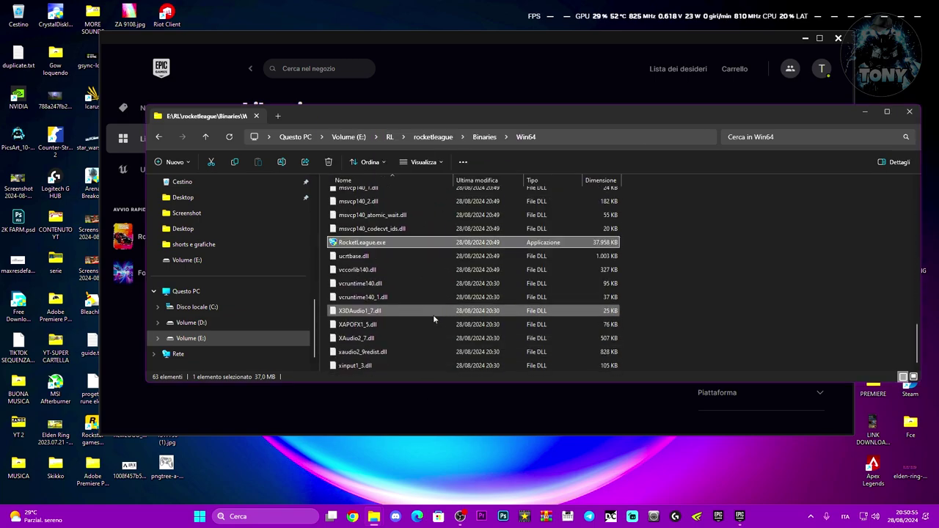
{"action": "left_click", "coordinate": [910, 115]}
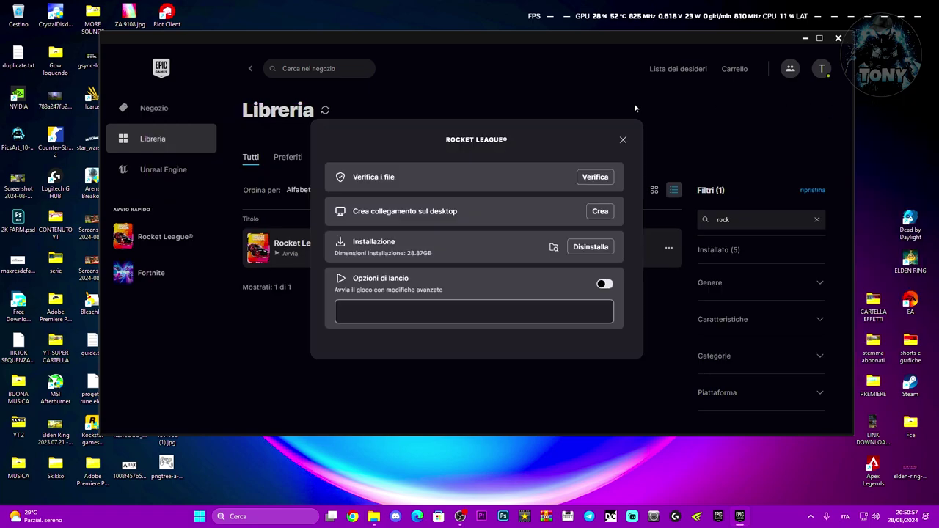
{"action": "left_click", "coordinate": [622, 141]}
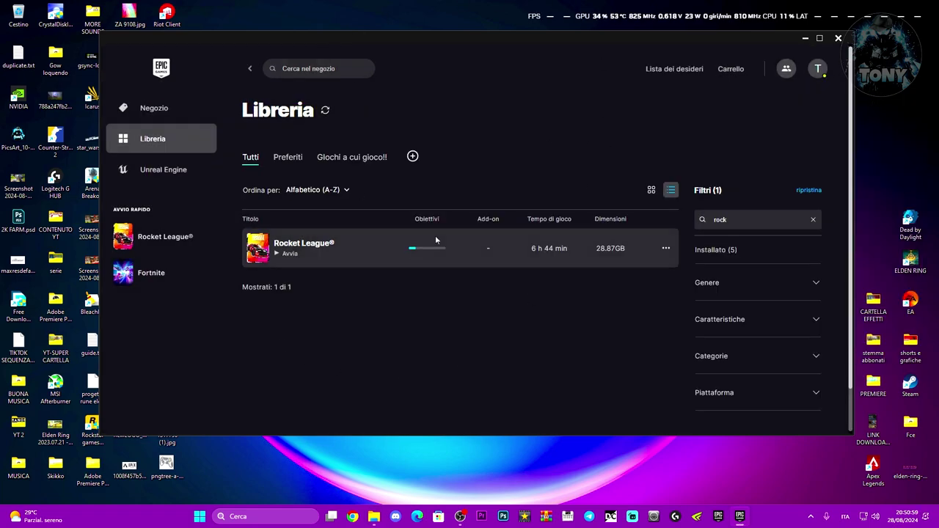
Bring up the Windows Run dialog, place it over the library, and open %appdata% from it.
{"action": "left_click", "coordinate": [275, 509]}
{"action": "type", "text": "ESE"}
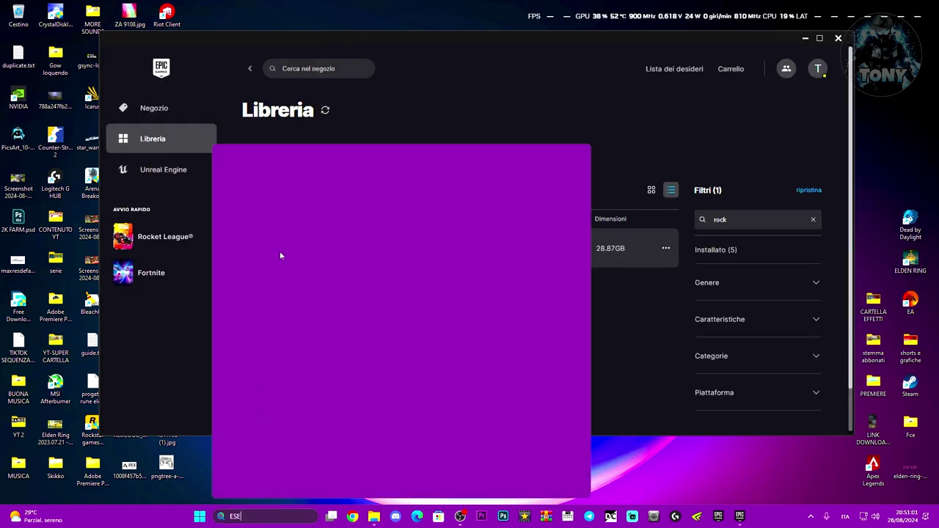
{"action": "left_click", "coordinate": [270, 214]}
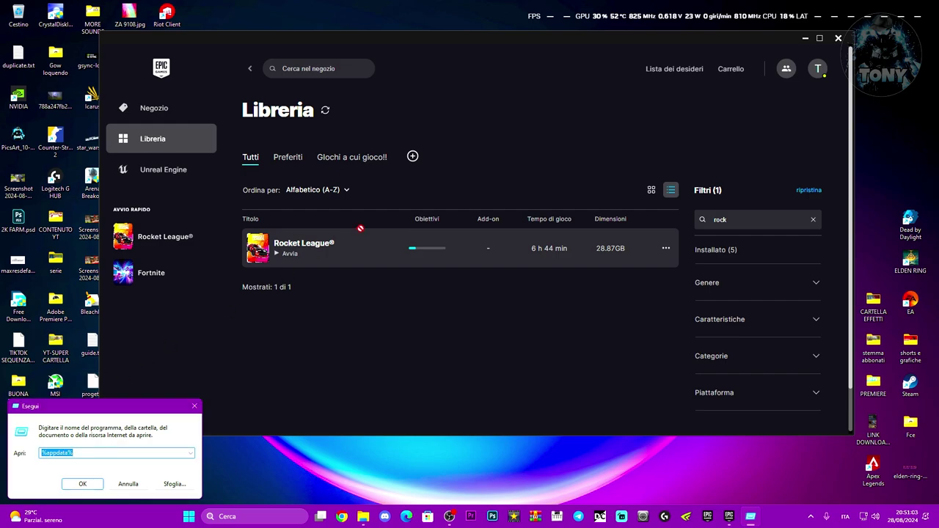
{"action": "left_click_drag", "start_coordinate": [124, 406], "coordinate": [410, 200]}
{"action": "left_click", "coordinate": [403, 247]}
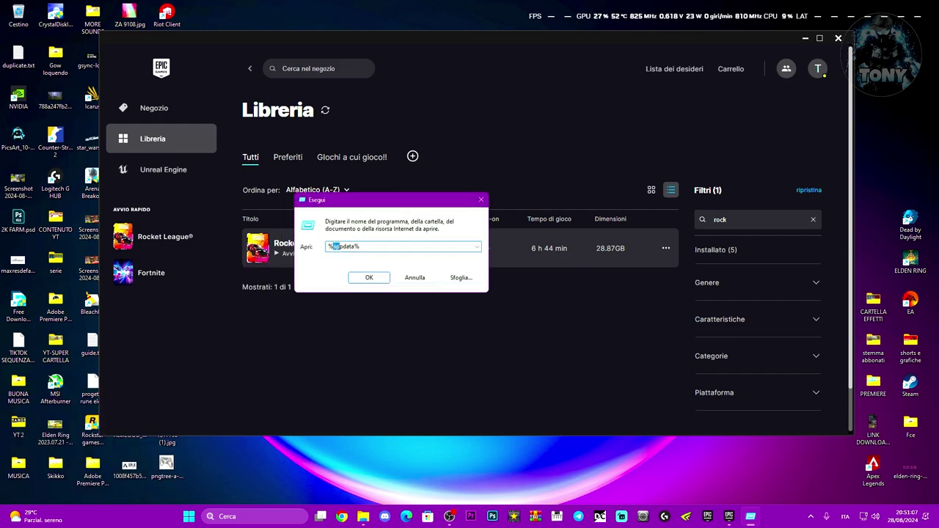
{"action": "key", "text": "ctrl+a"}
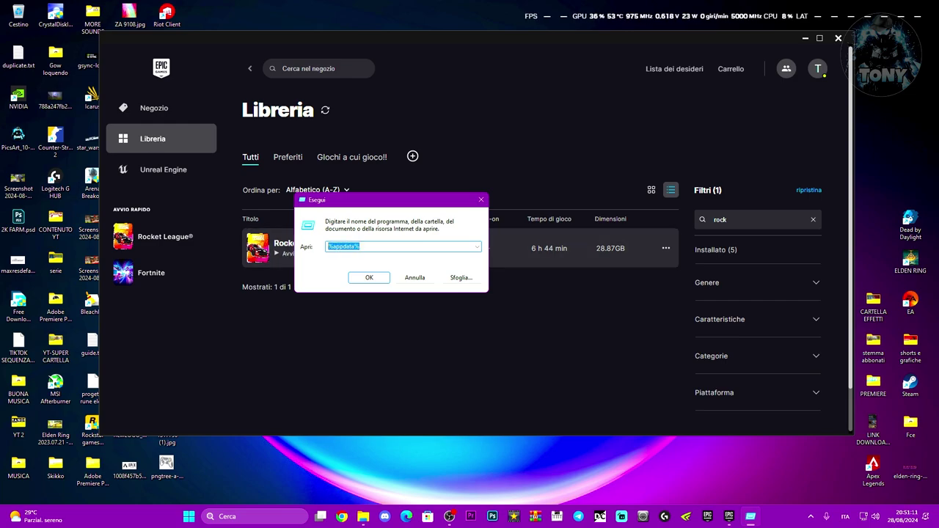
{"action": "key", "text": "Home"}
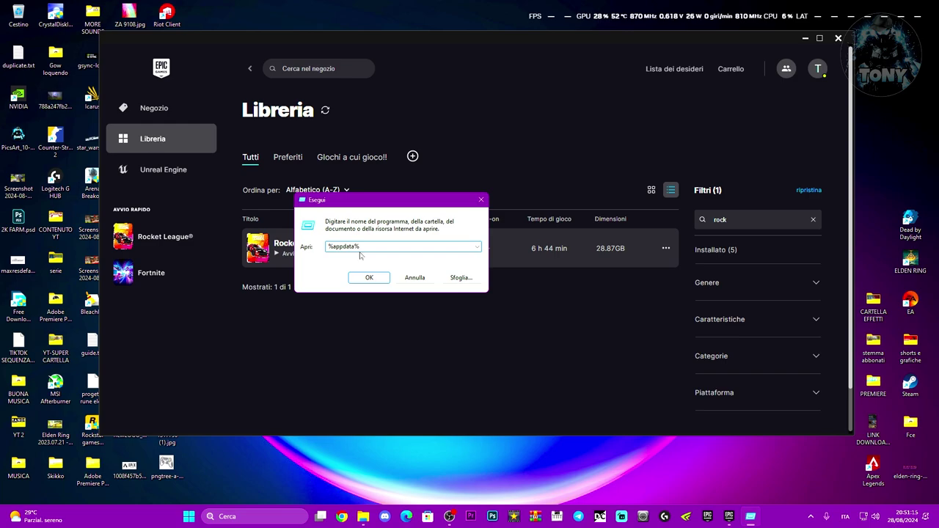
{"action": "left_click", "coordinate": [358, 277]}
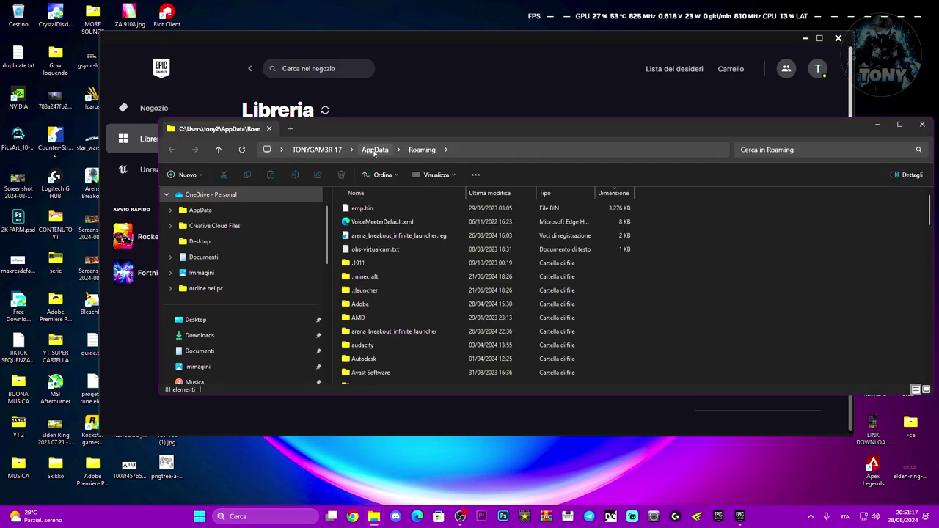
Go to AppData\Local and look through its game and launcher folders.
{"action": "left_click", "coordinate": [375, 150]}
{"action": "double_click", "coordinate": [381, 208]}
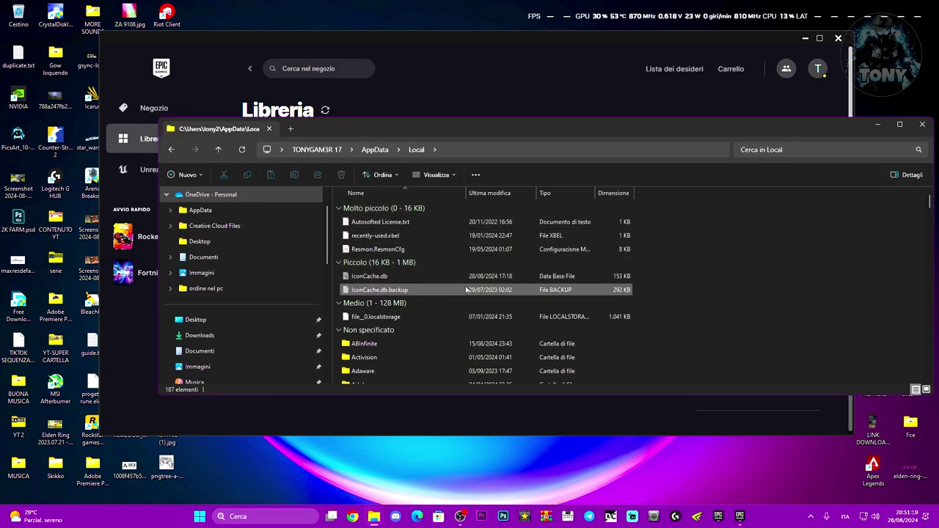
{"action": "scroll", "coordinate": [465, 289], "scroll_direction": "down", "scroll_amount": 10}
{"action": "scroll", "coordinate": [468, 290], "scroll_direction": "down", "scroll_amount": 20}
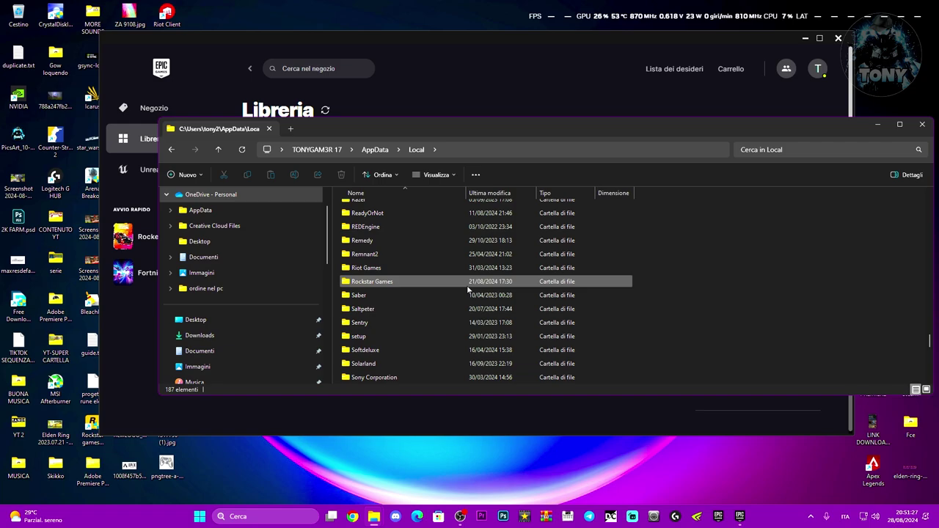
{"action": "scroll", "coordinate": [467, 290], "scroll_direction": "up", "scroll_amount": 1}
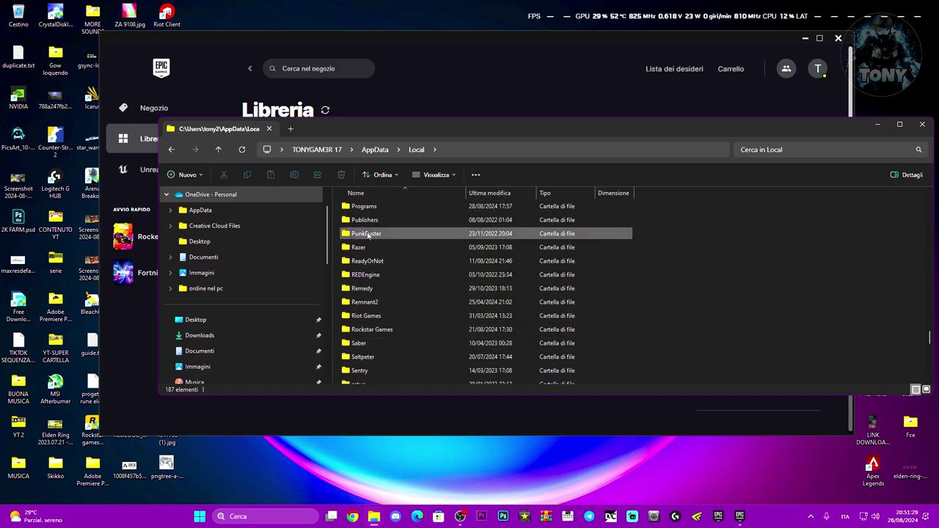
{"action": "left_click_drag", "start_coordinate": [573, 125], "coordinate": [449, 111]}
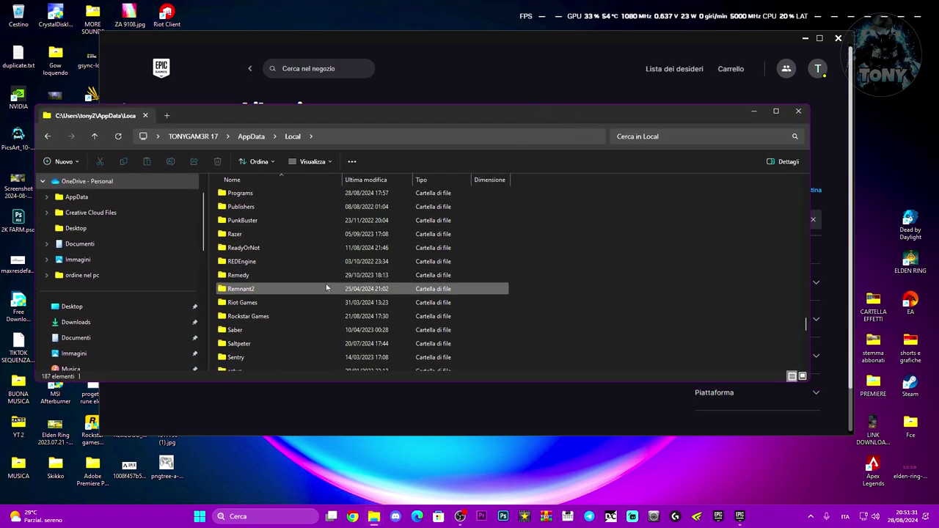
{"action": "scroll", "coordinate": [326, 283], "scroll_direction": "up", "scroll_amount": 9}
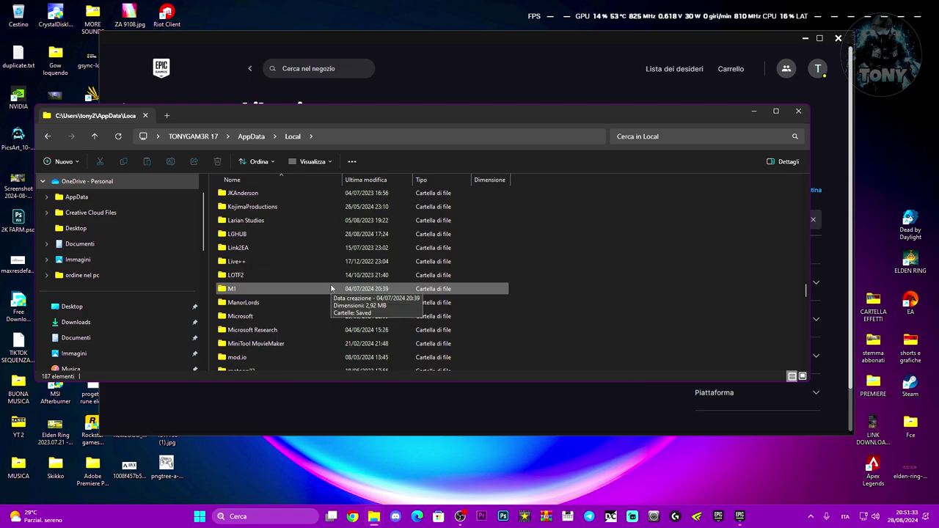
{"action": "scroll", "coordinate": [331, 289], "scroll_direction": "up", "scroll_amount": 10}
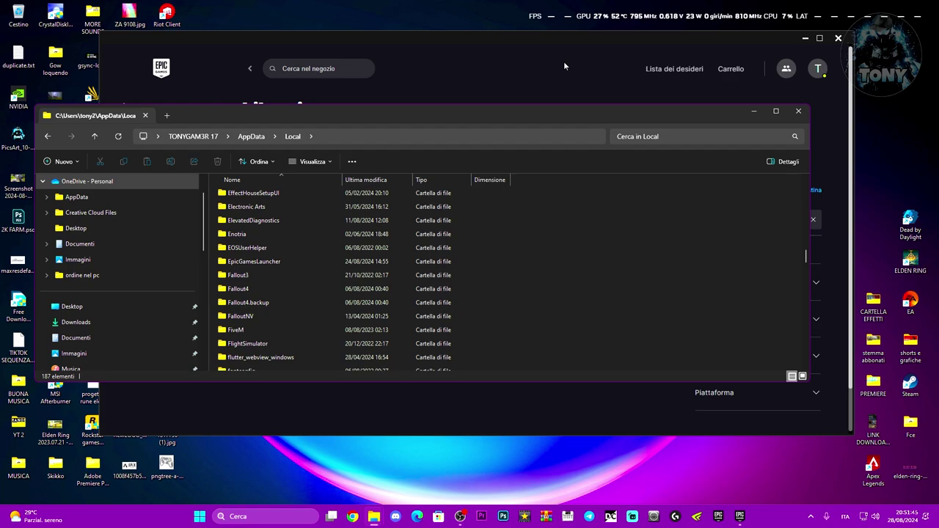
Close the AppData\Local folder window and return to the Epic Games library.
{"action": "left_click_drag", "start_coordinate": [442, 116], "coordinate": [486, 148]}
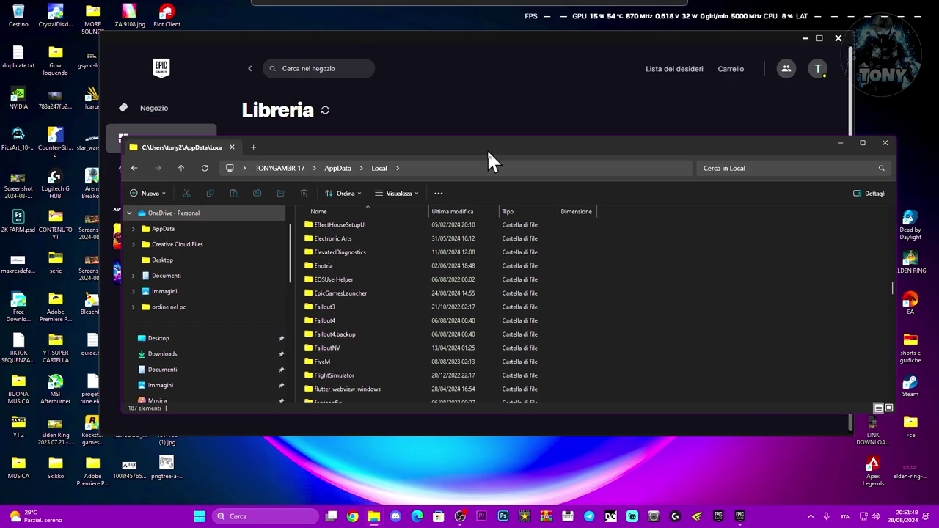
{"action": "left_click", "coordinate": [341, 317]}
{"action": "left_click_drag", "start_coordinate": [650, 136], "coordinate": [597, 133]}
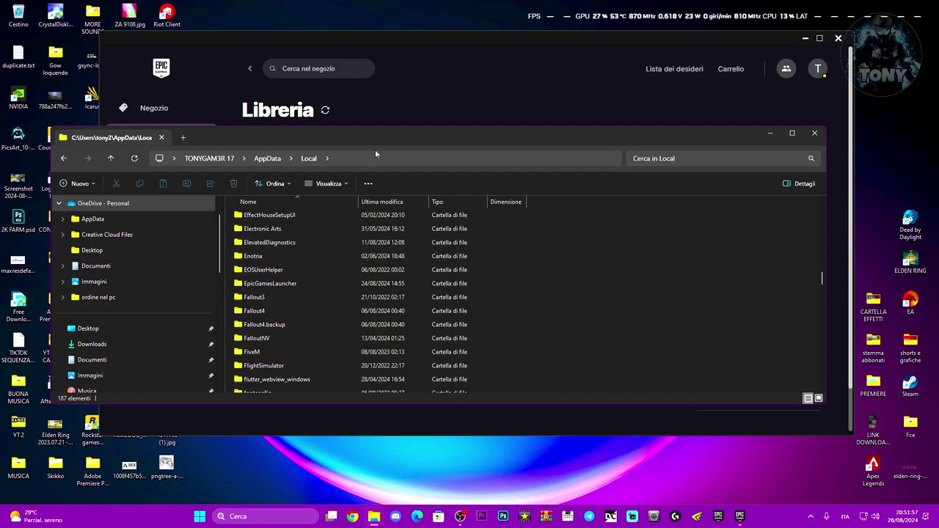
{"action": "left_click_drag", "start_coordinate": [364, 135], "coordinate": [378, 135]}
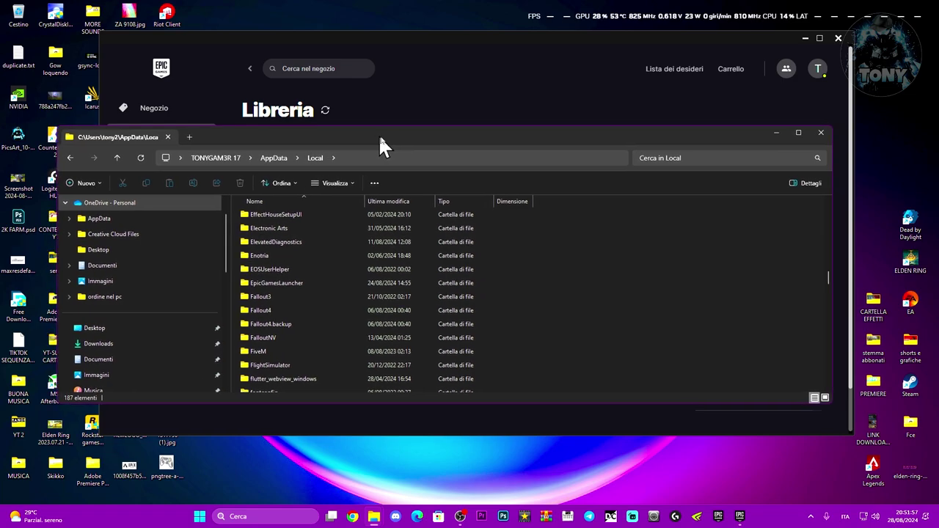
{"action": "left_click", "coordinate": [829, 134]}
Reposition the Epic Games window and launch Rocket League from the library.
{"action": "left_click_drag", "start_coordinate": [576, 45], "coordinate": [555, 41]}
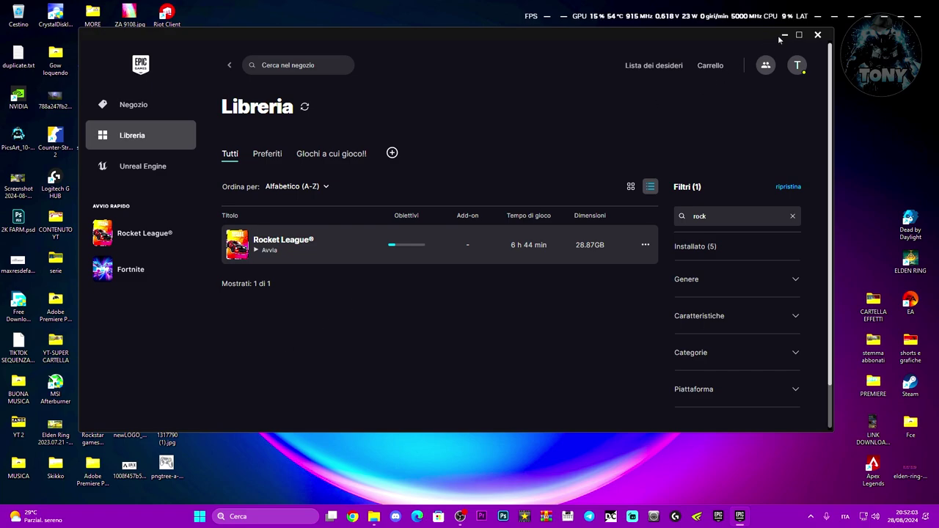
{"action": "left_click_drag", "start_coordinate": [728, 37], "coordinate": [700, 40]}
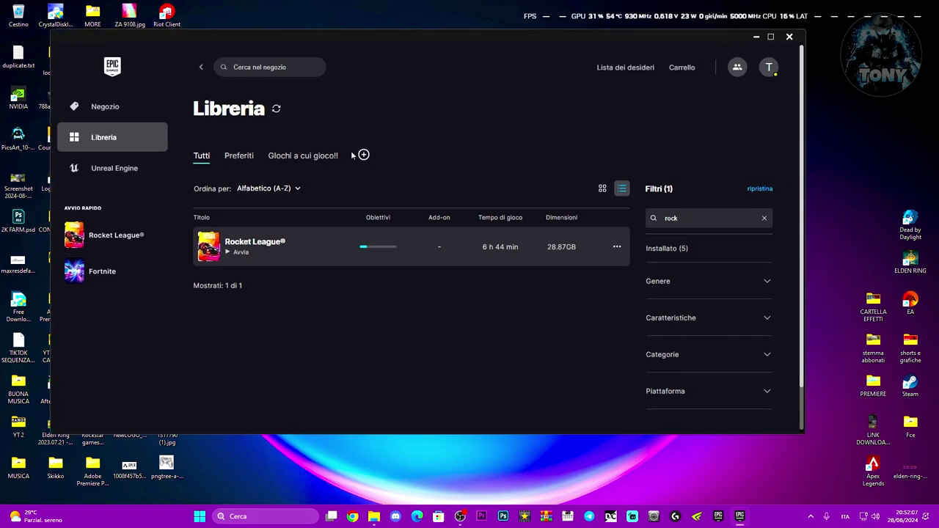
{"action": "left_click", "coordinate": [237, 253]}
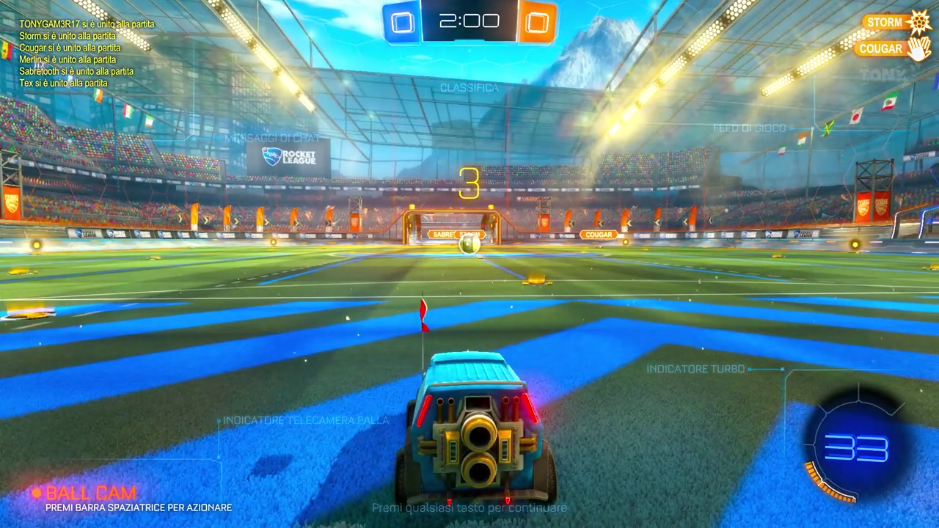
Pause the match and set the game's audio volumes for Ambientazione to 33% and Pubblico to 28%.
{"action": "key", "text": "Return"}
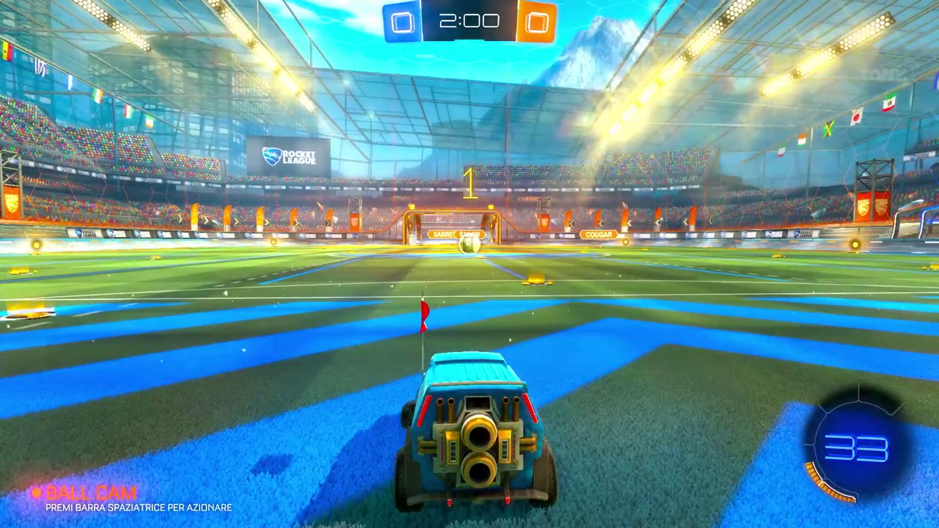
{"action": "key", "text": "Escape"}
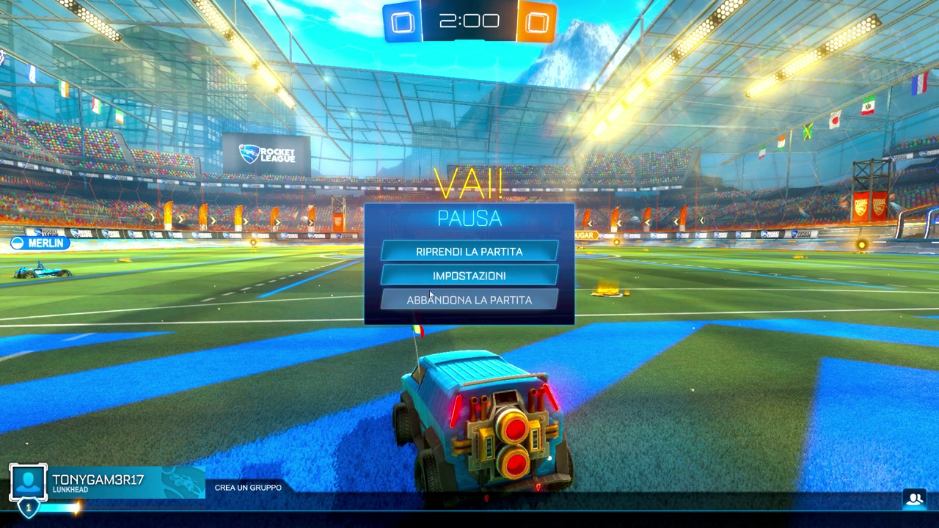
{"action": "left_click", "coordinate": [460, 278]}
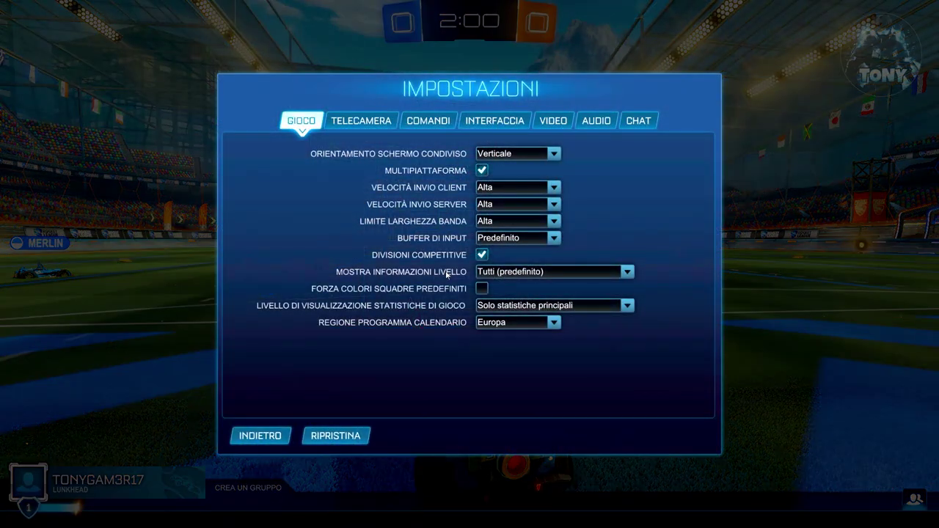
{"action": "left_click", "coordinate": [596, 120]}
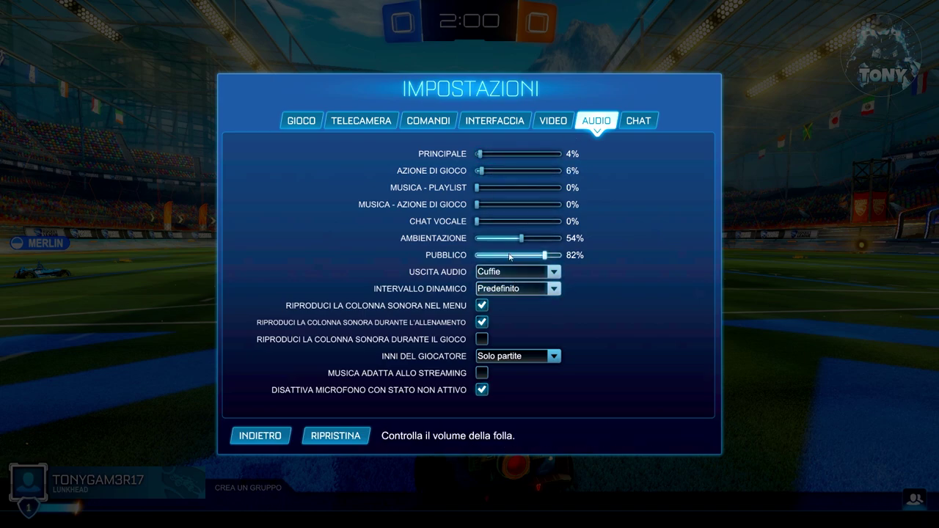
{"action": "left_click_drag", "start_coordinate": [544, 255], "coordinate": [499, 255]}
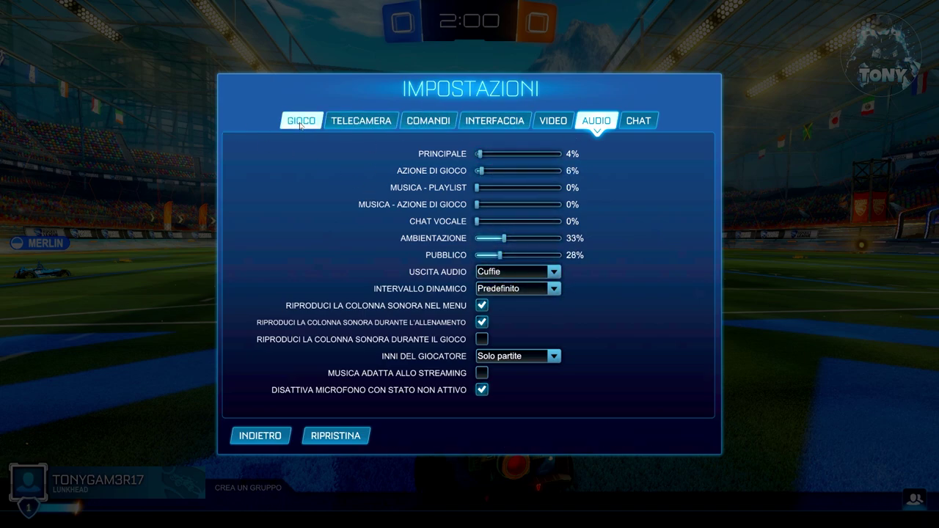